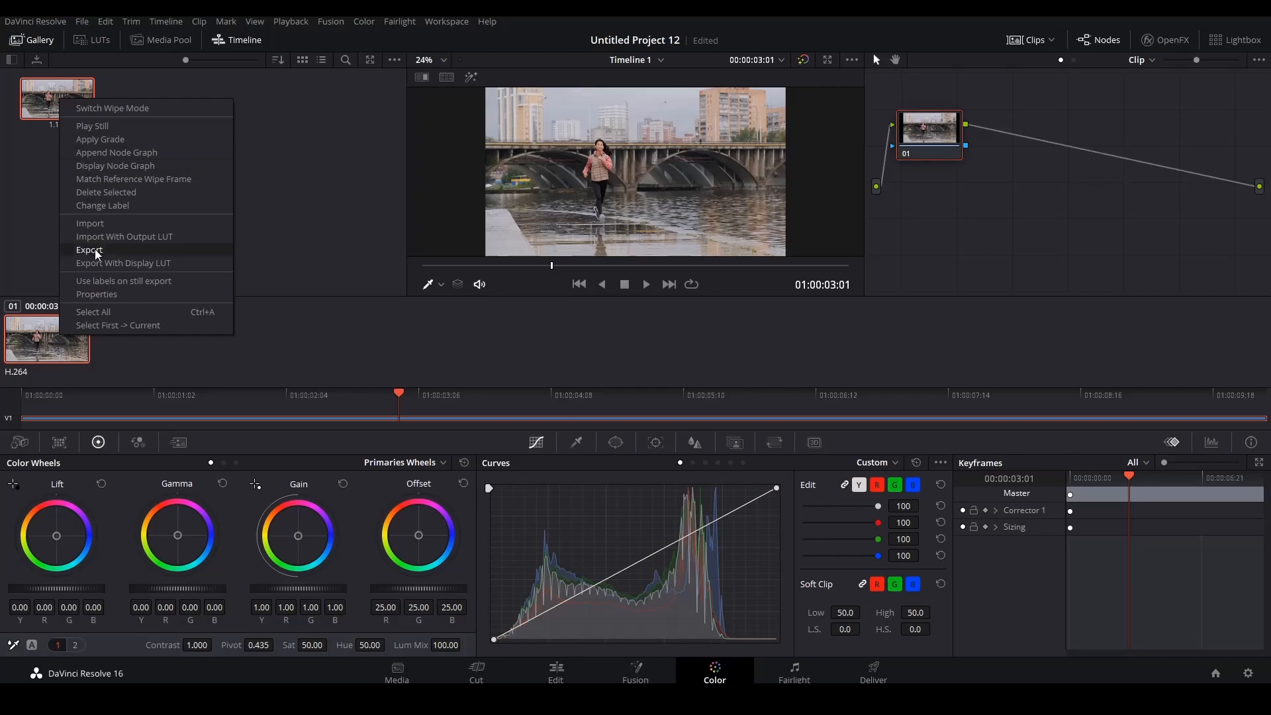
Export the gallery still 1.1.1 to Local Disk (D:) as a PNG file named 01.
click(89, 251)
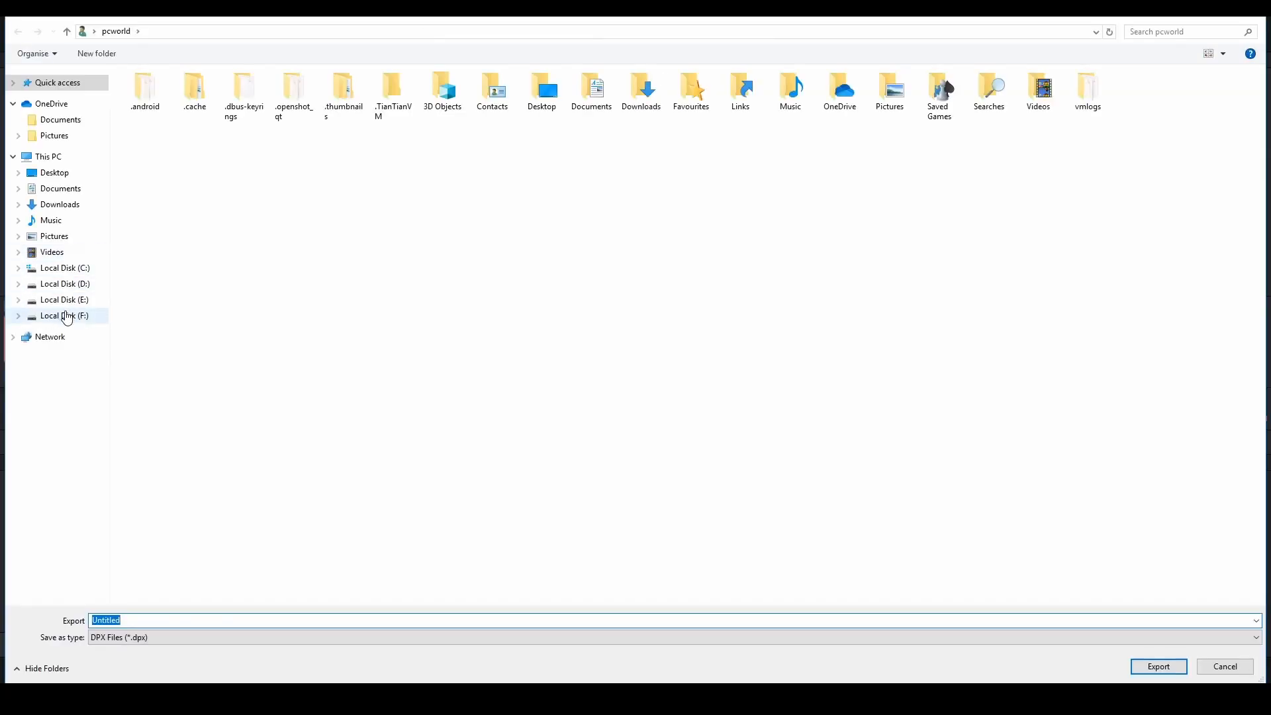
click(63, 286)
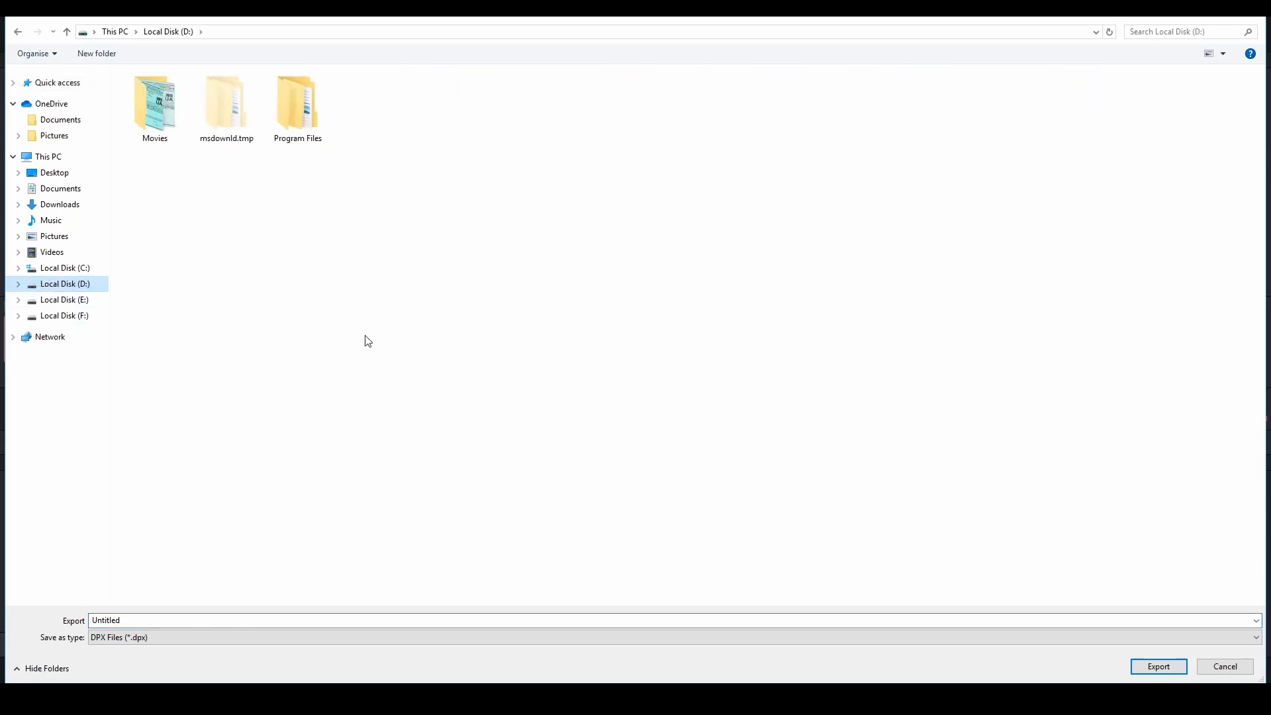
double_click(110, 617)
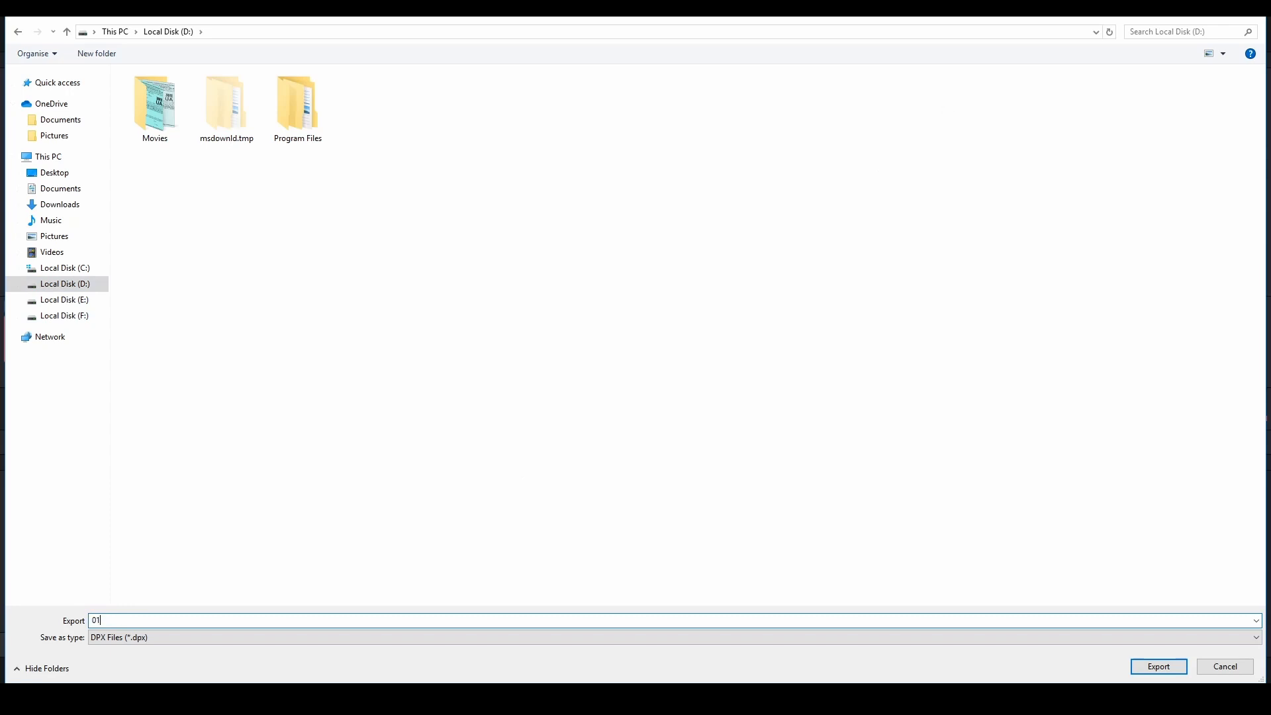
click(132, 640)
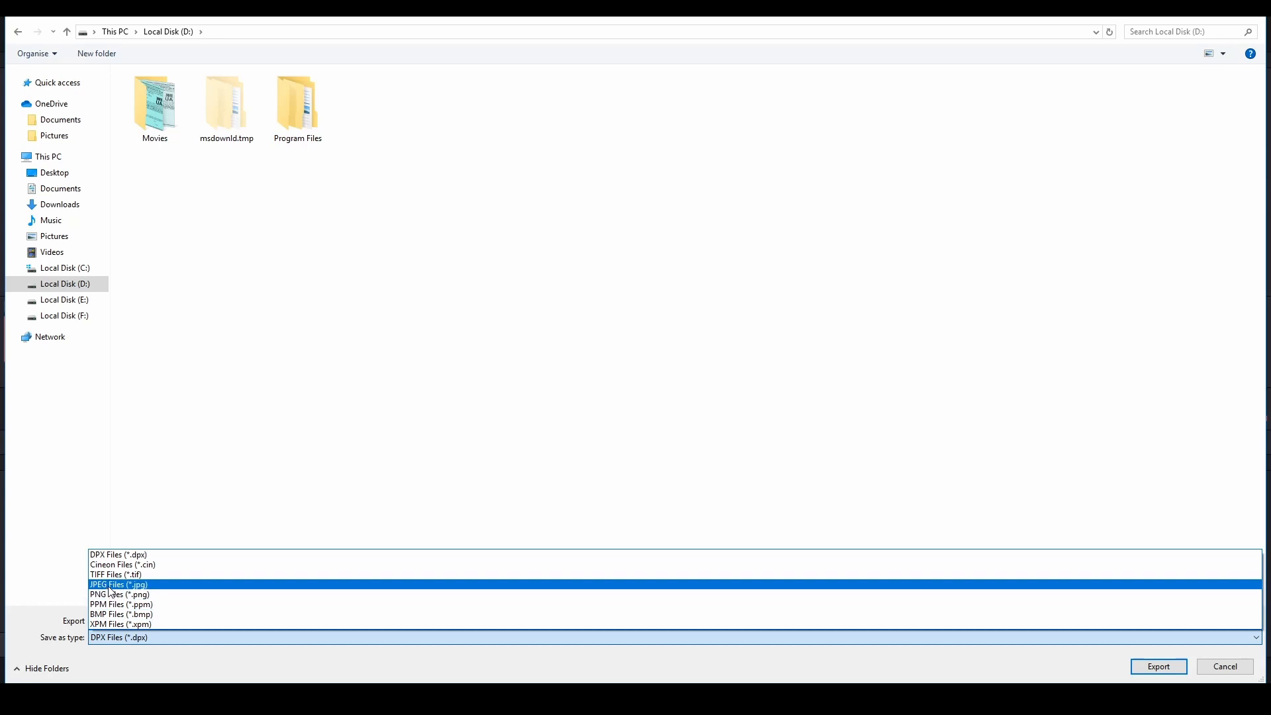
click(148, 599)
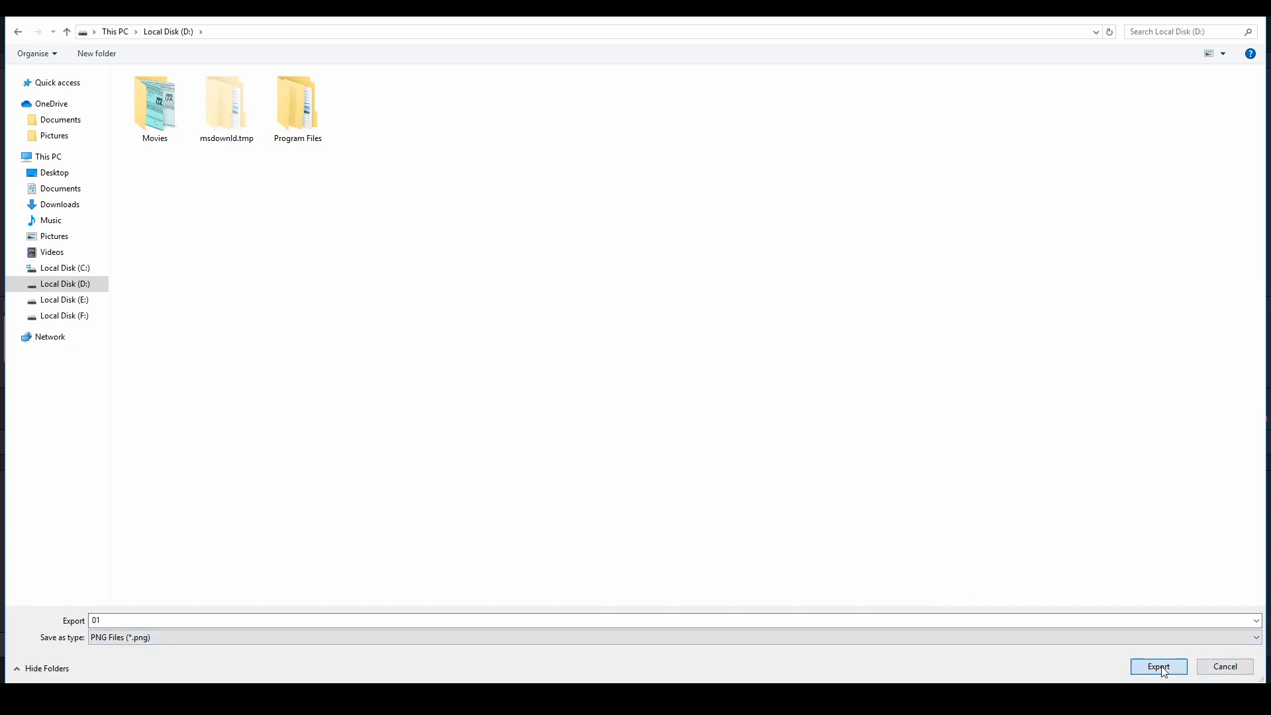
click(1163, 670)
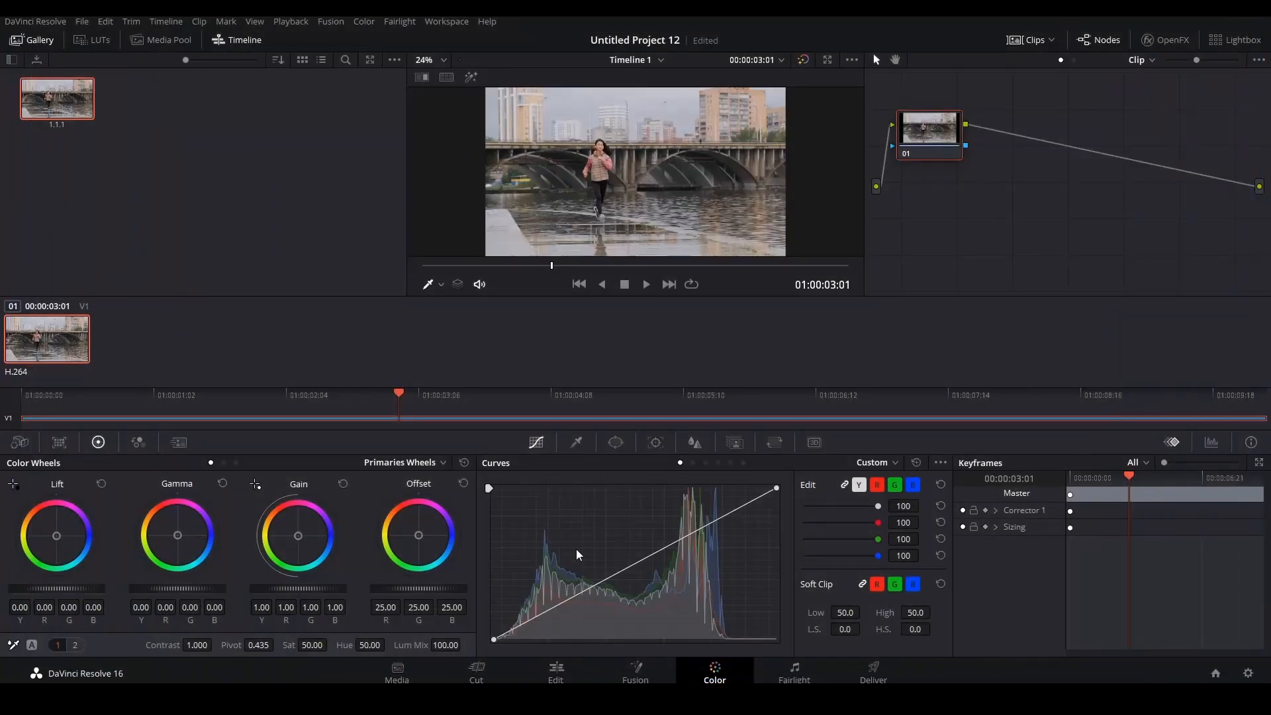
Split the video clip on the Edit page timeline at 01:00:03:01.
click(556, 672)
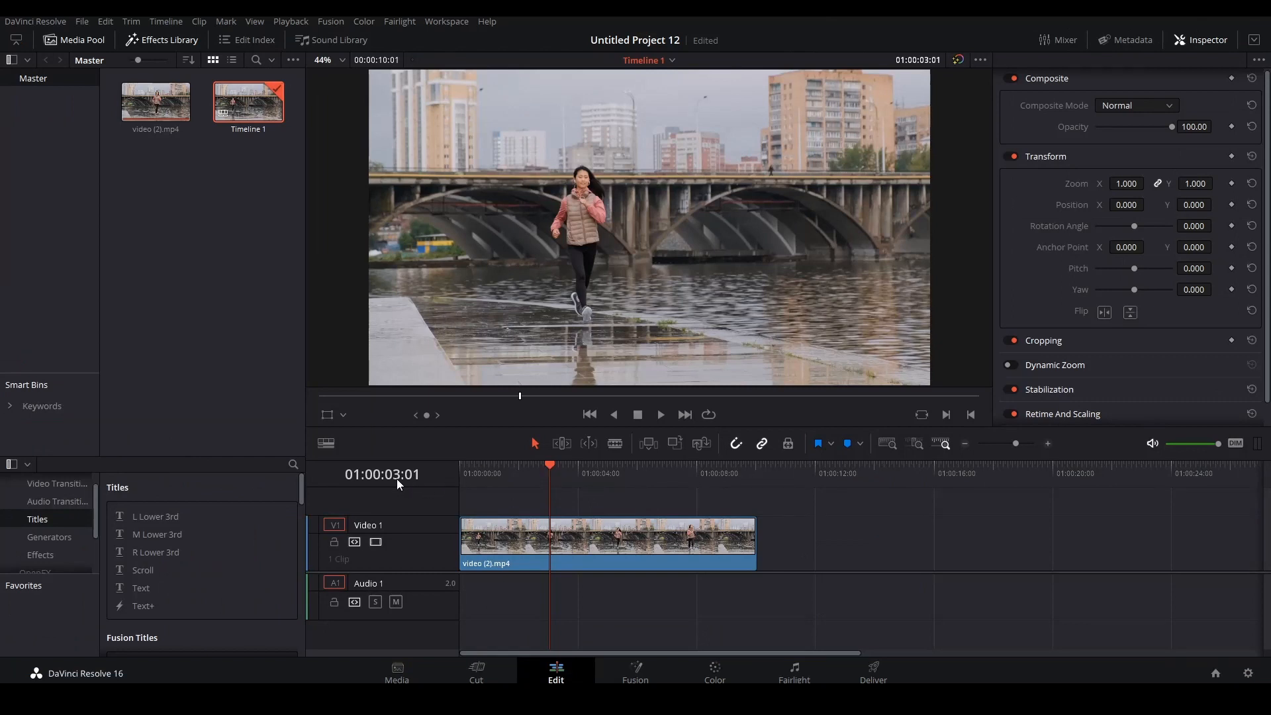
click(616, 443)
click(550, 543)
Position the playhead at 01:00:06:02 and grab a still of that frame on the Color page.
drag(552, 472, 641, 477)
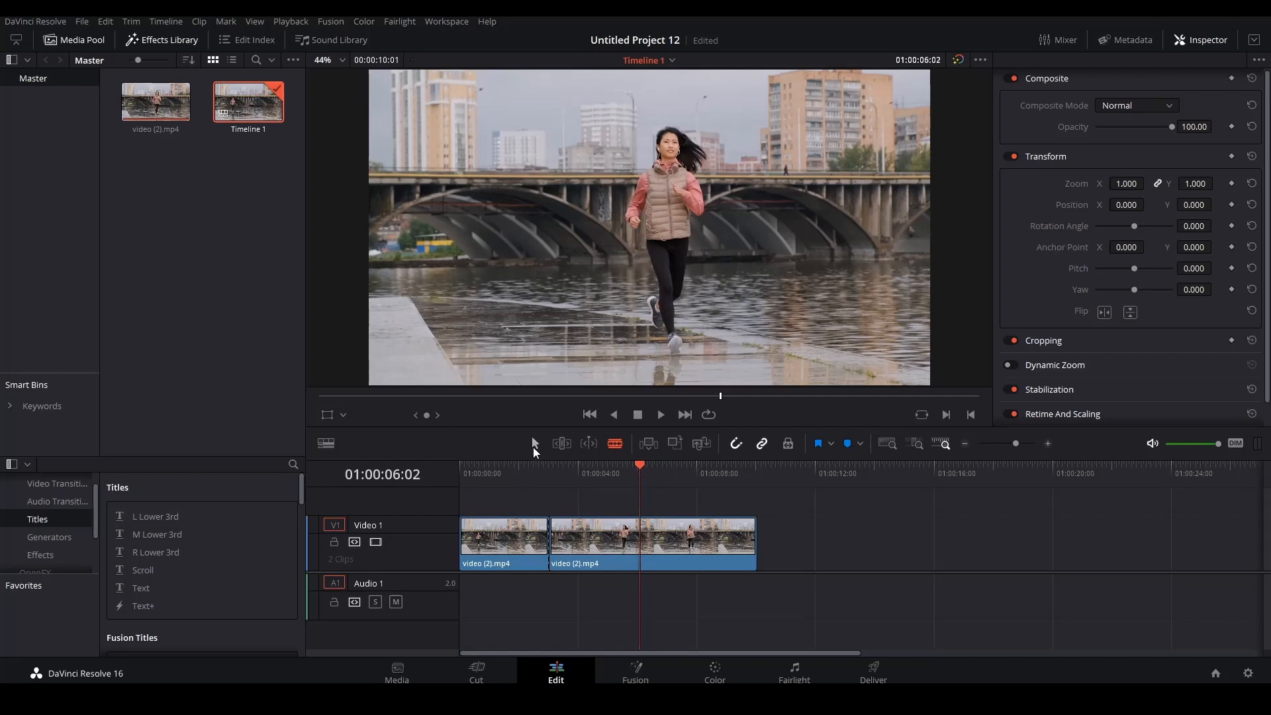
click(708, 676)
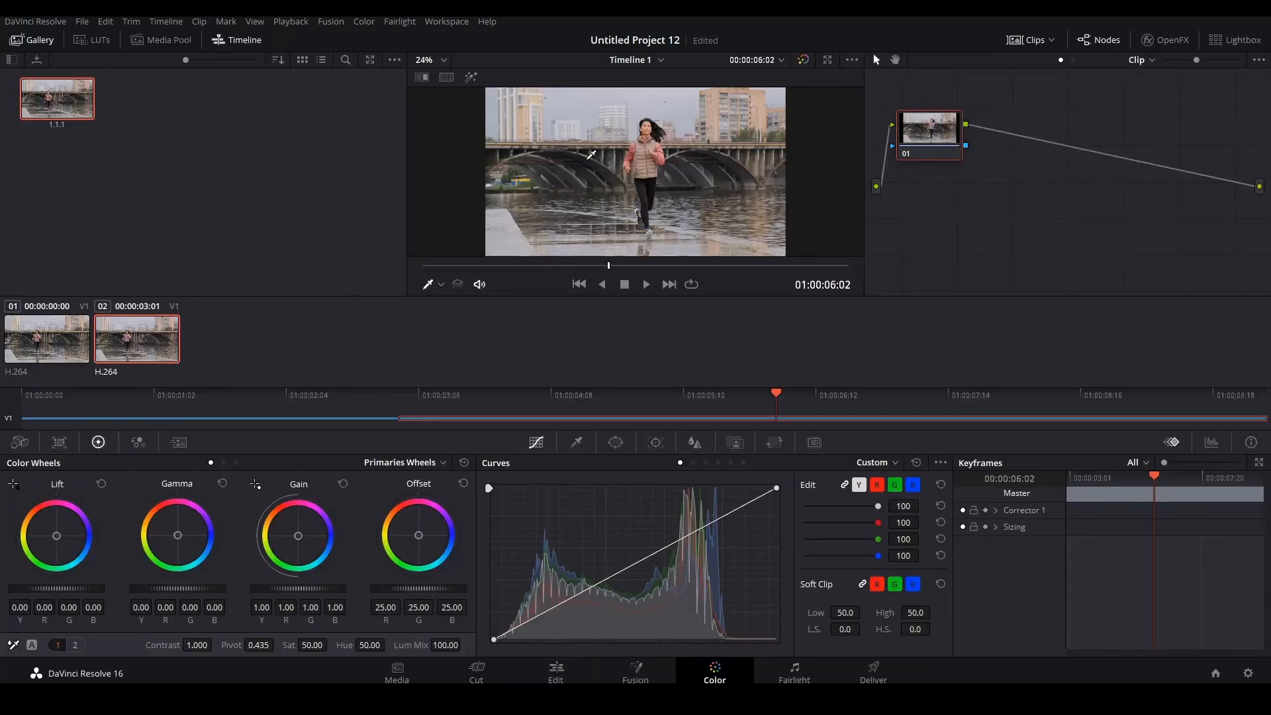
right_click(589, 166)
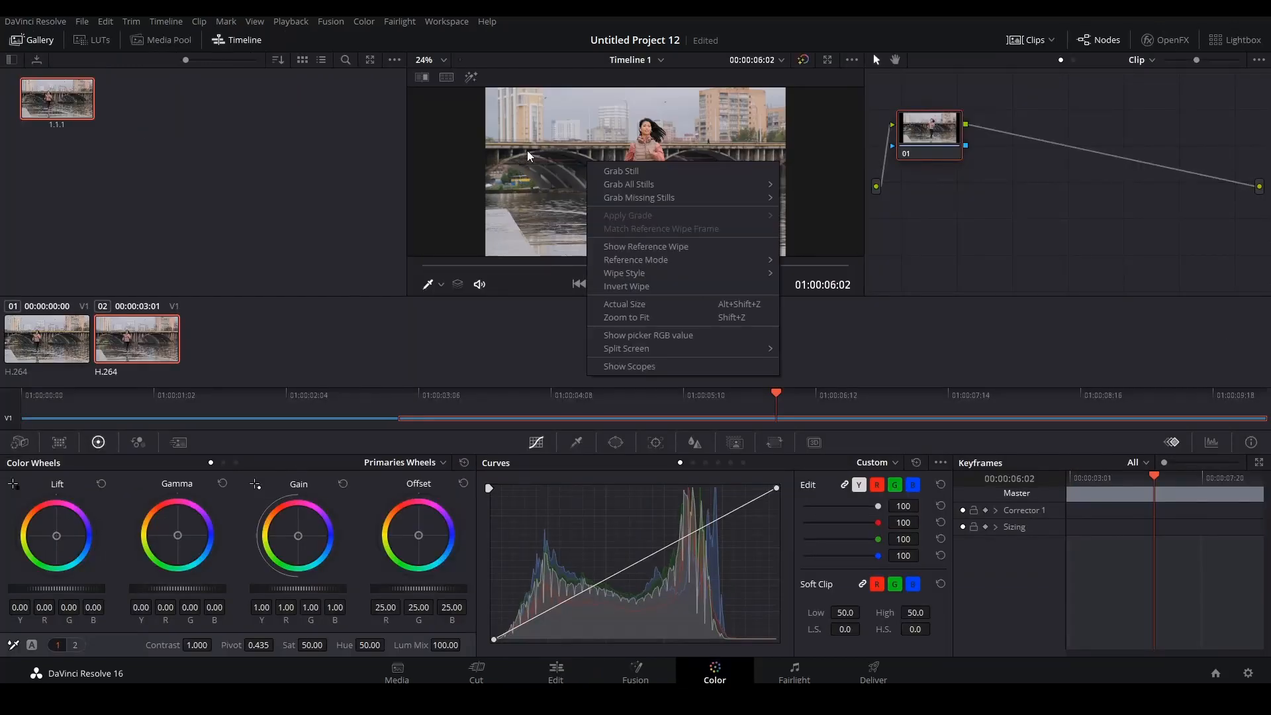
click(620, 172)
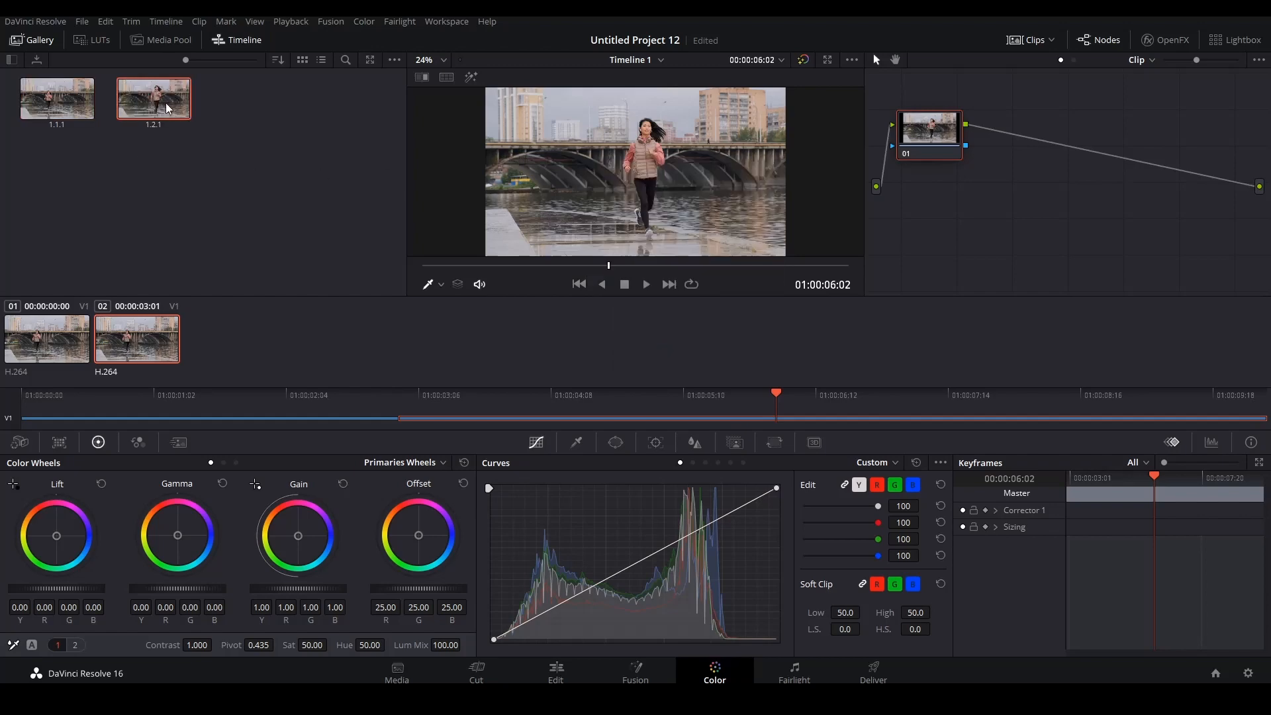
Export the second gallery still to Local Disk (D:) as a PNG file named 02.
right_click(168, 108)
click(203, 256)
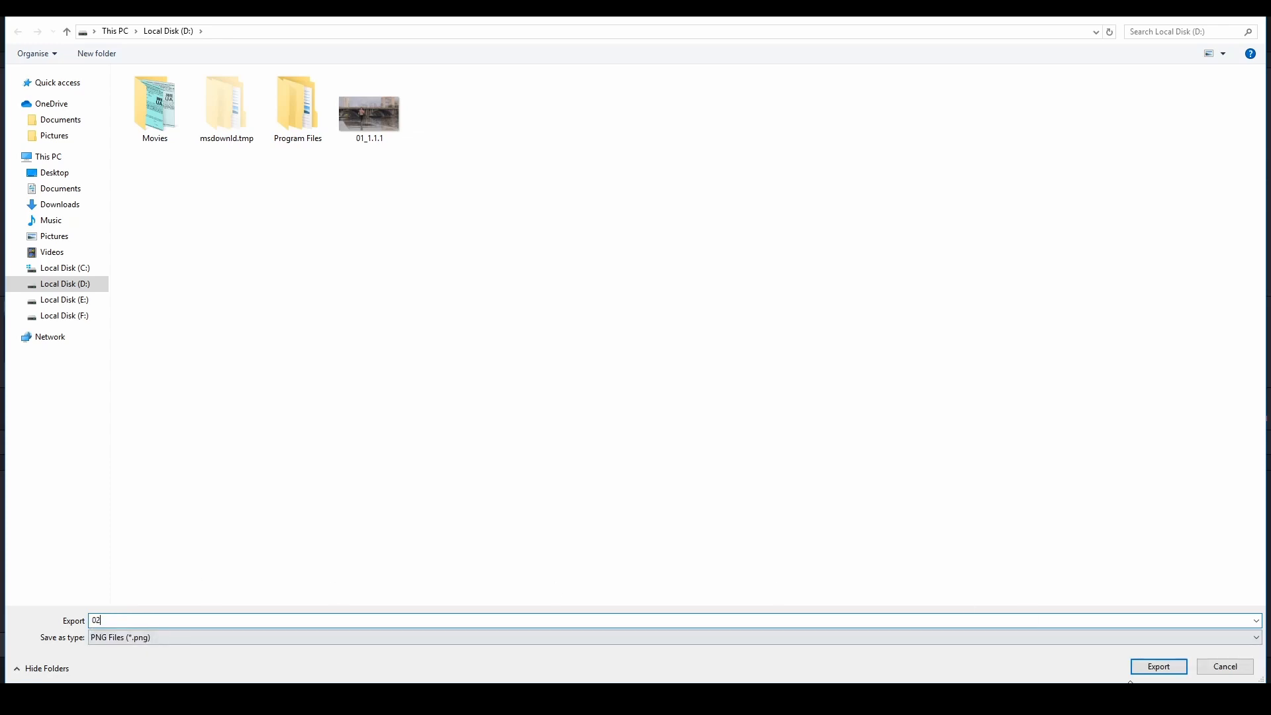
click(1145, 672)
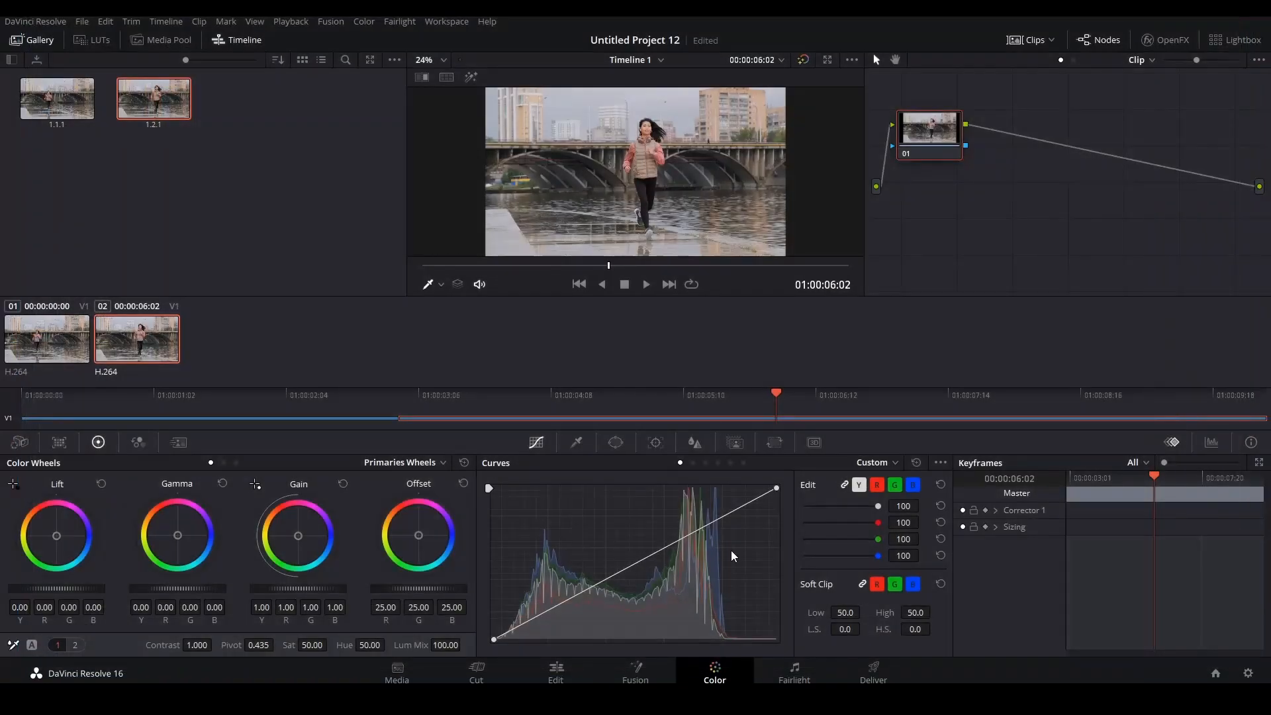
Split the second clip on the Edit page timeline at 01:00:06:02 and save the project.
click(556, 672)
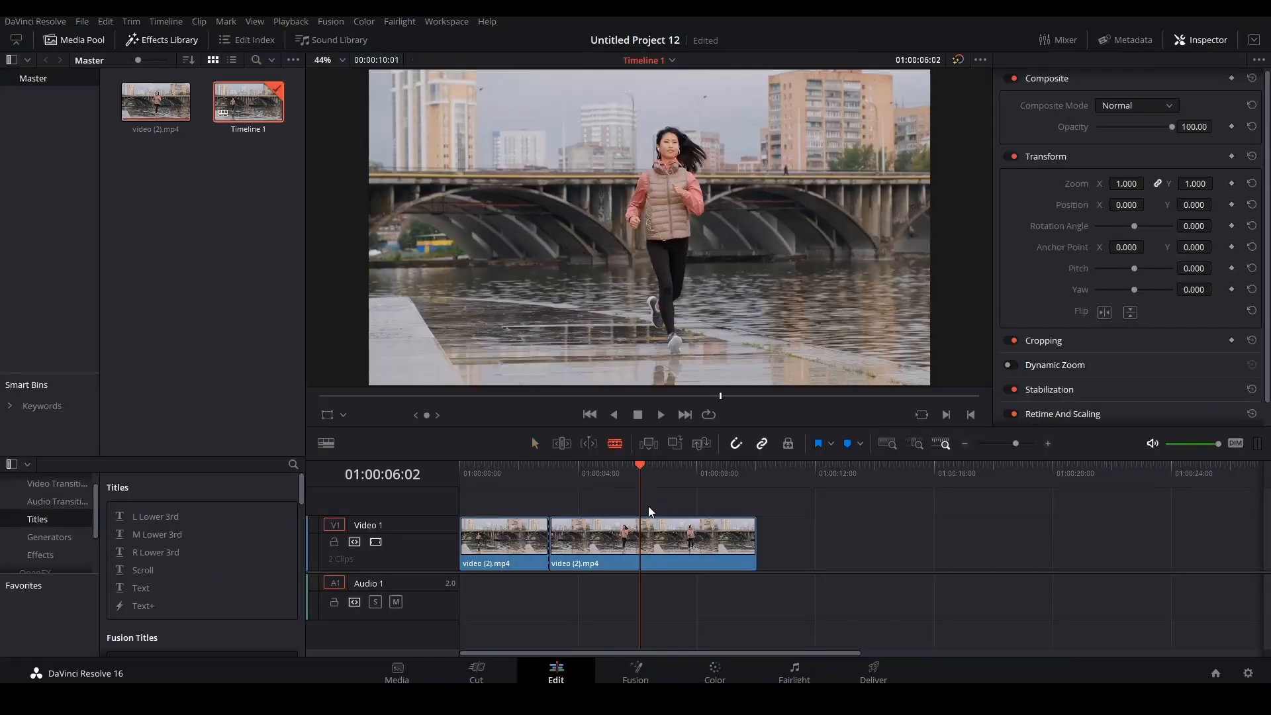
click(638, 536)
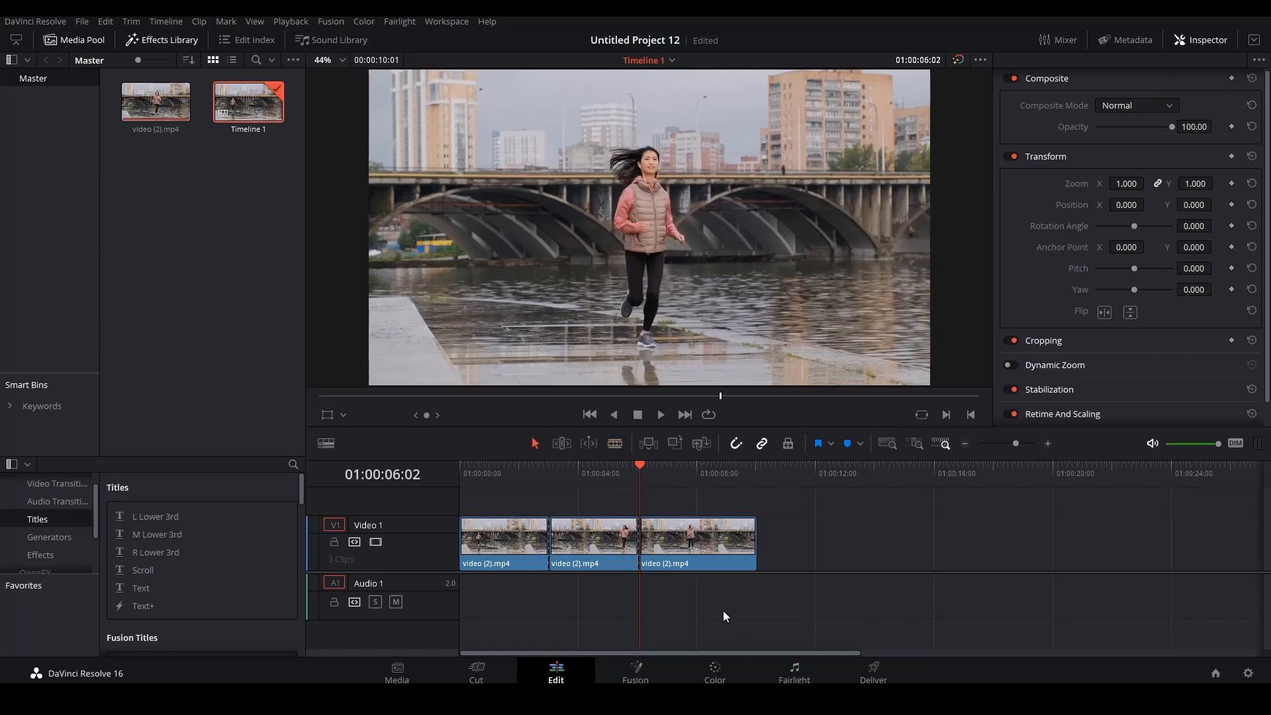
key(ctrl+s)
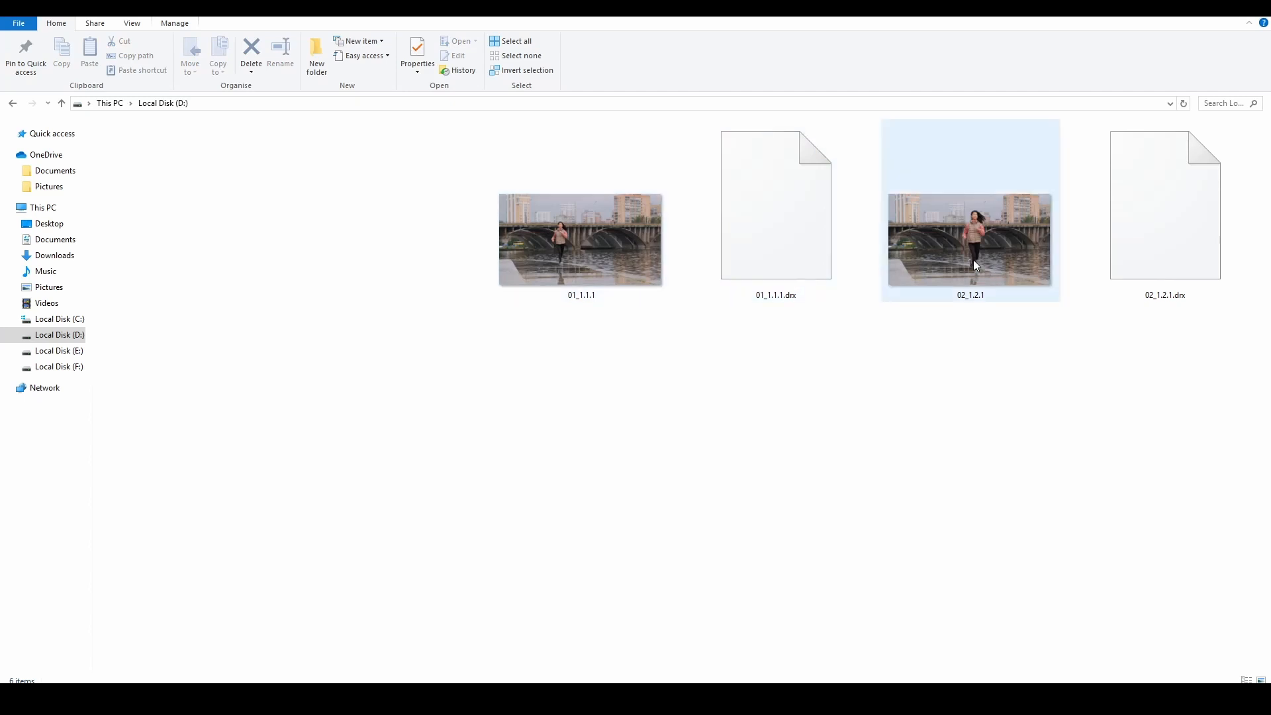
Select the exported images 01_1.1.1 and 02_1.2.1 on Local Disk (D:) and open both in GIMP.
click(608, 296)
ctrl+click(945, 285)
drag(622, 292, 447, 450)
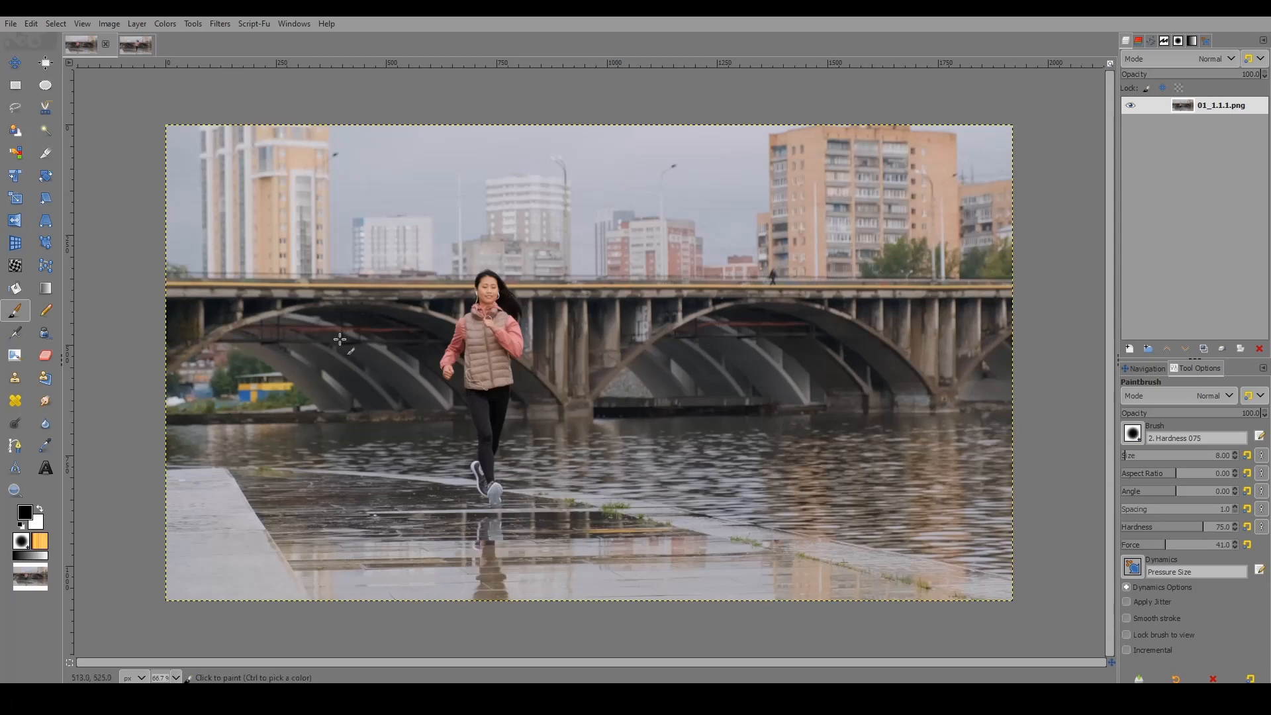
Add a white (full opacity) layer mask to the 01_1.1.1.png layer.
right_click(1182, 109)
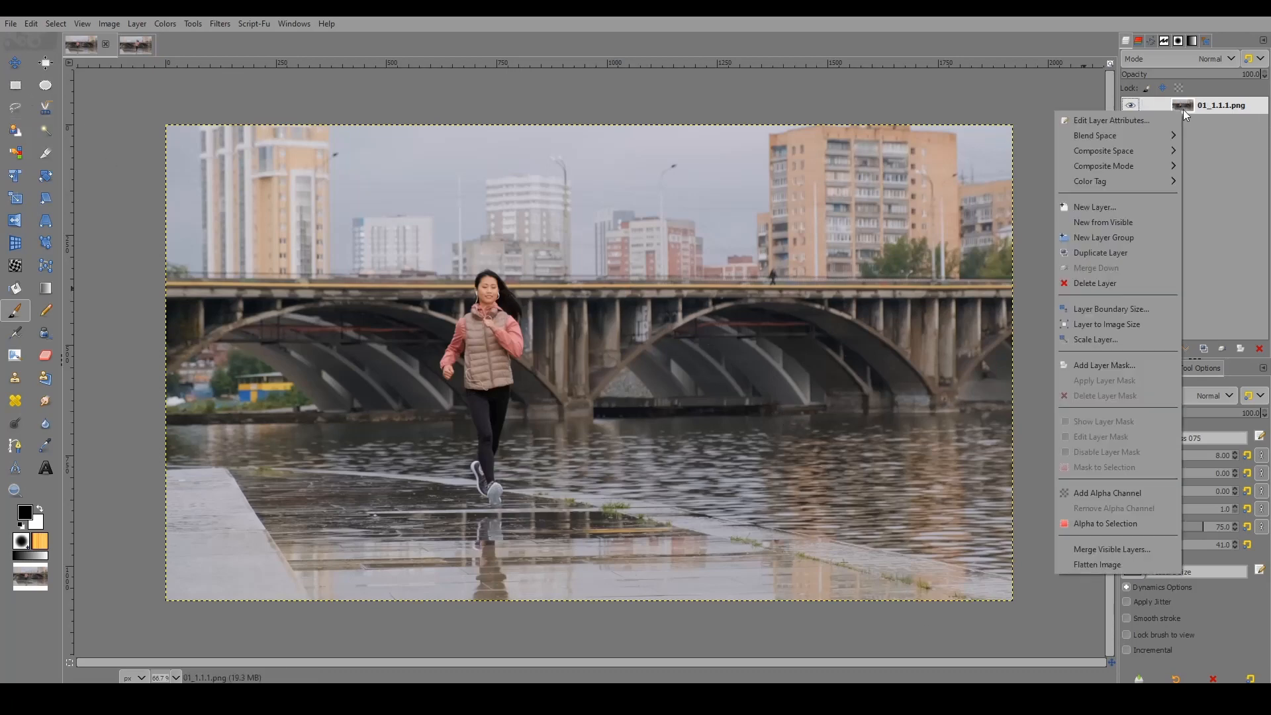
click(1110, 365)
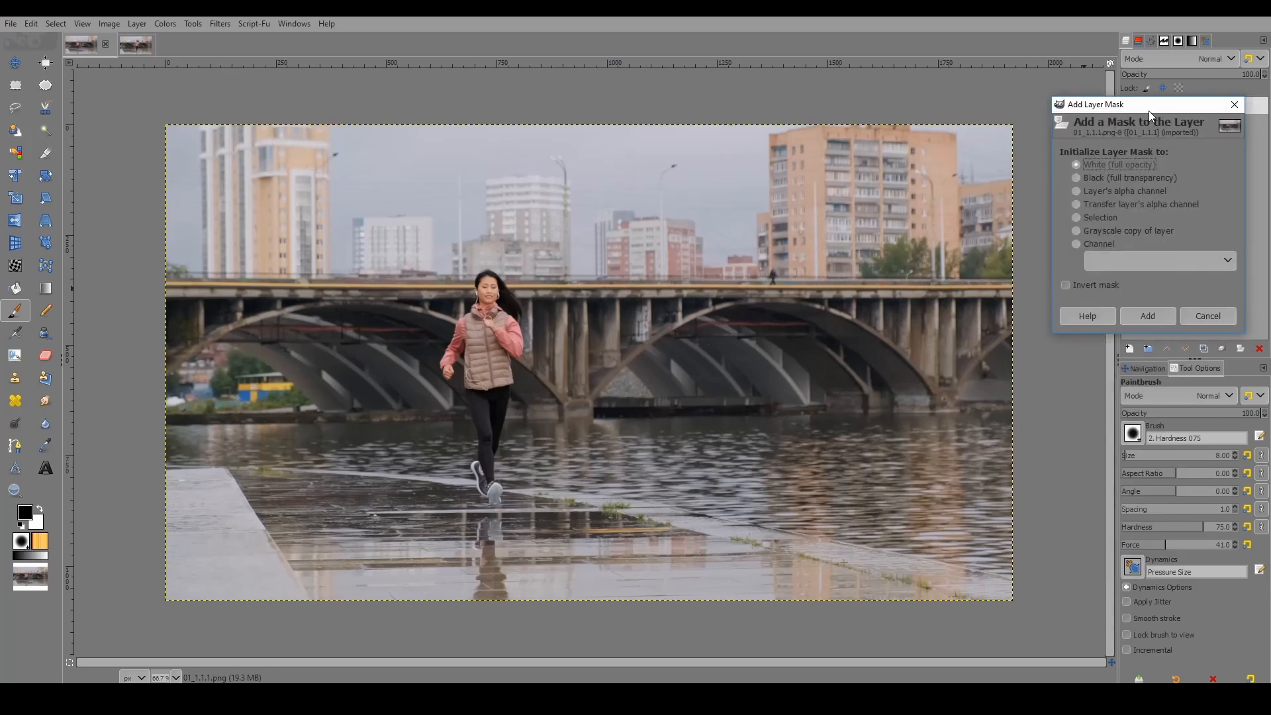
drag(1150, 110, 204, 401)
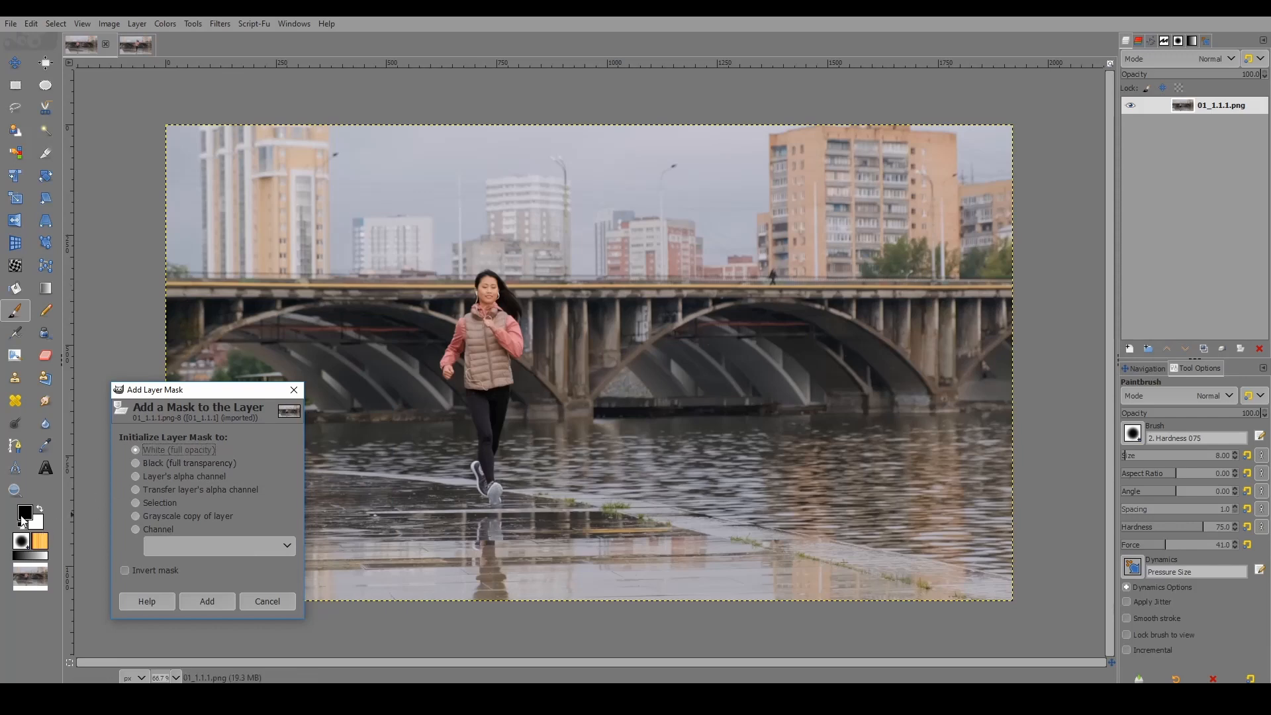
click(208, 602)
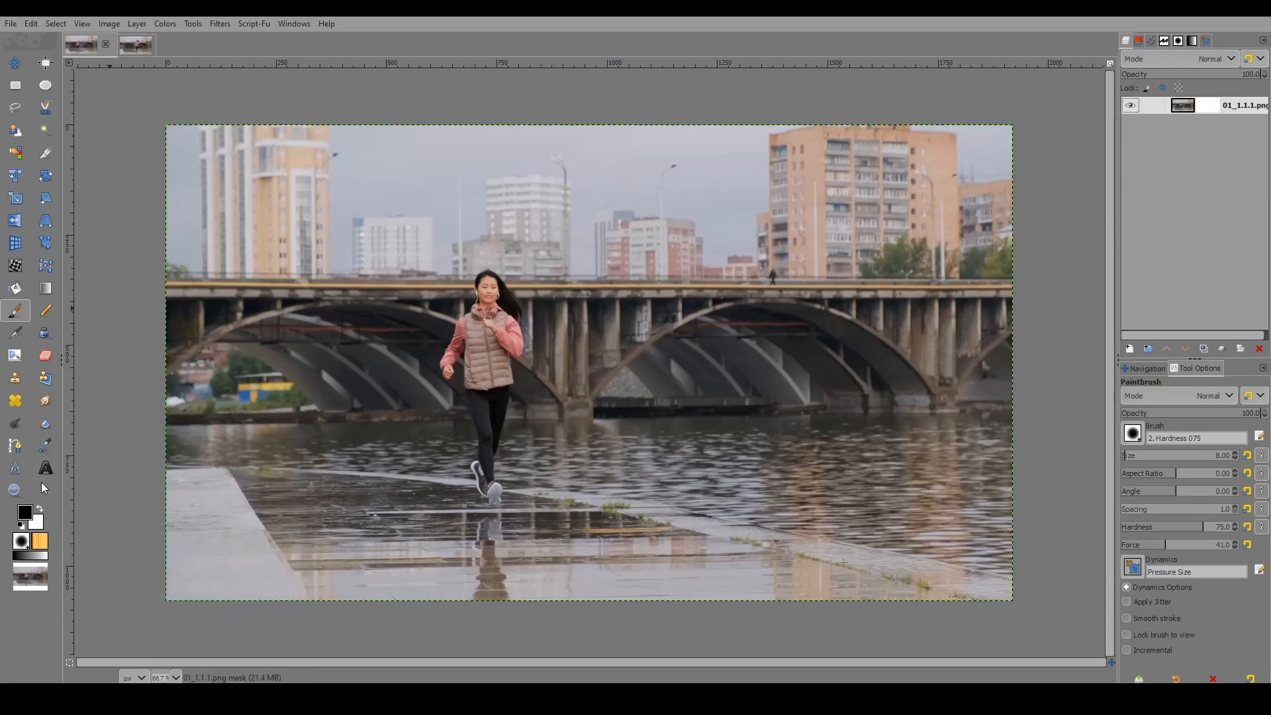
Start a Free Select outline at the runner's neck, tracing over her head and down the hair side of her body past the shoes.
click(14, 109)
scroll(474, 281, up, 4)
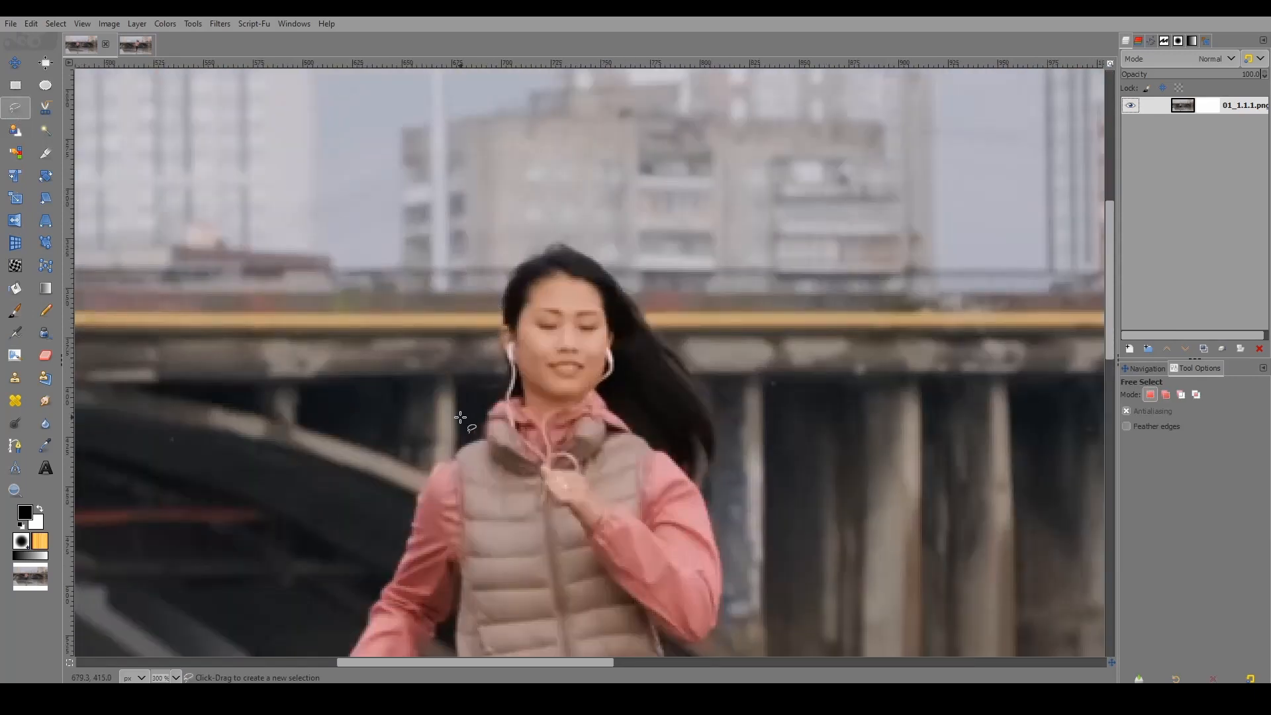
drag(461, 417, 493, 248)
mouse_move(655, 283)
mouse_down()
mouse_move(724, 386)
mouse_move(732, 487)
mouse_move(721, 368)
mouse_move(730, 482)
mouse_move(685, 515)
mouse_move(688, 568)
mouse_up()
scroll(722, 369, down, 3)
scroll(689, 567, down, 2)
drag(682, 358, 672, 444)
scroll(671, 440, down, 4)
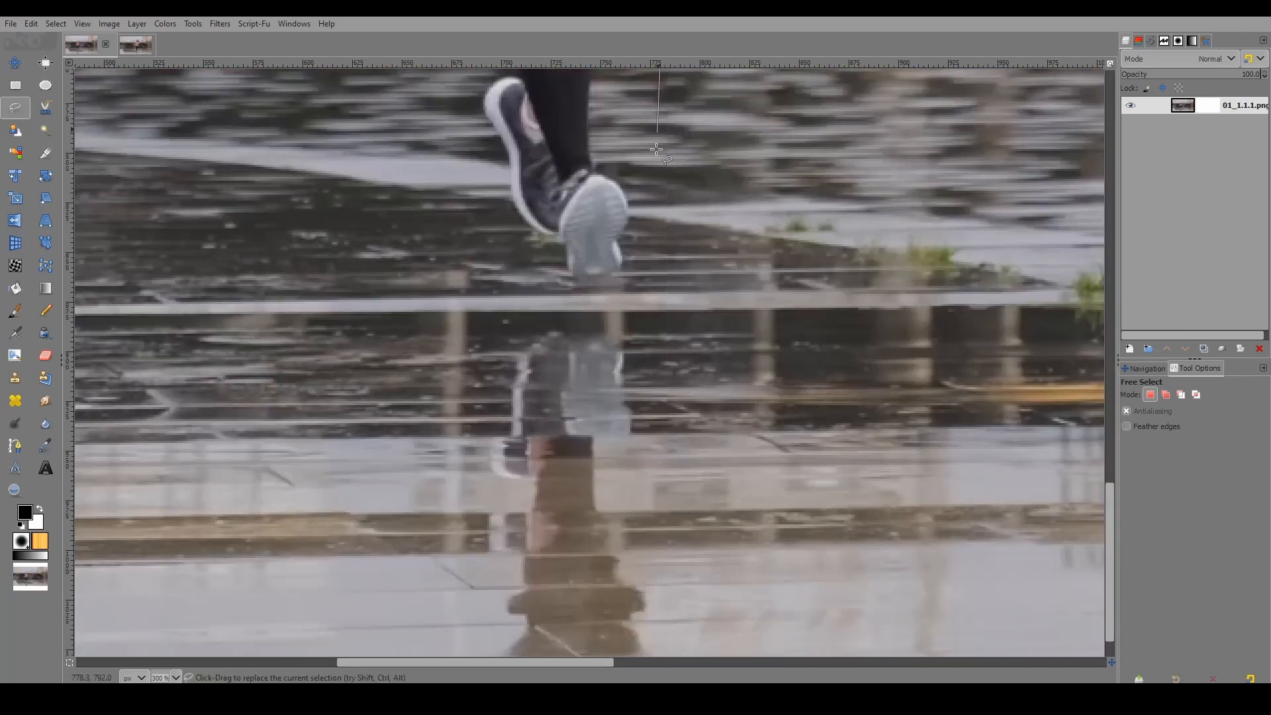
scroll(659, 237, up, 1)
mouse_move(631, 163)
mouse_down()
mouse_move(618, 193)
mouse_move(645, 366)
mouse_up()
scroll(643, 375, down, 3)
scroll(645, 366, down, 1)
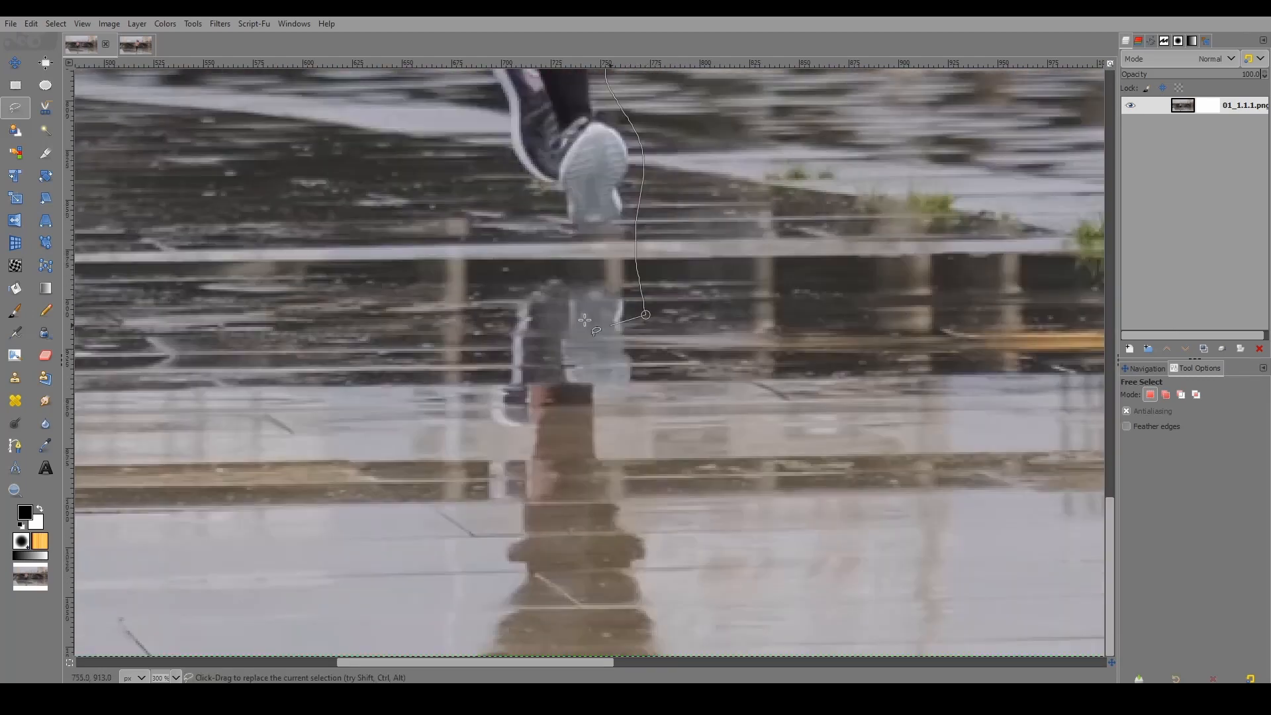
Continue the Free Select outline around the runner's reflection on the wet pavement and back up towards her shoes.
drag(643, 508, 659, 594)
mouse_move(417, 655)
mouse_down()
mouse_move(432, 548)
mouse_move(424, 633)
mouse_move(448, 600)
mouse_move(478, 616)
mouse_move(510, 523)
mouse_up()
scroll(424, 652, down, 1)
scroll(464, 596, up, 2)
drag(526, 362, 482, 329)
scroll(482, 329, up, 1)
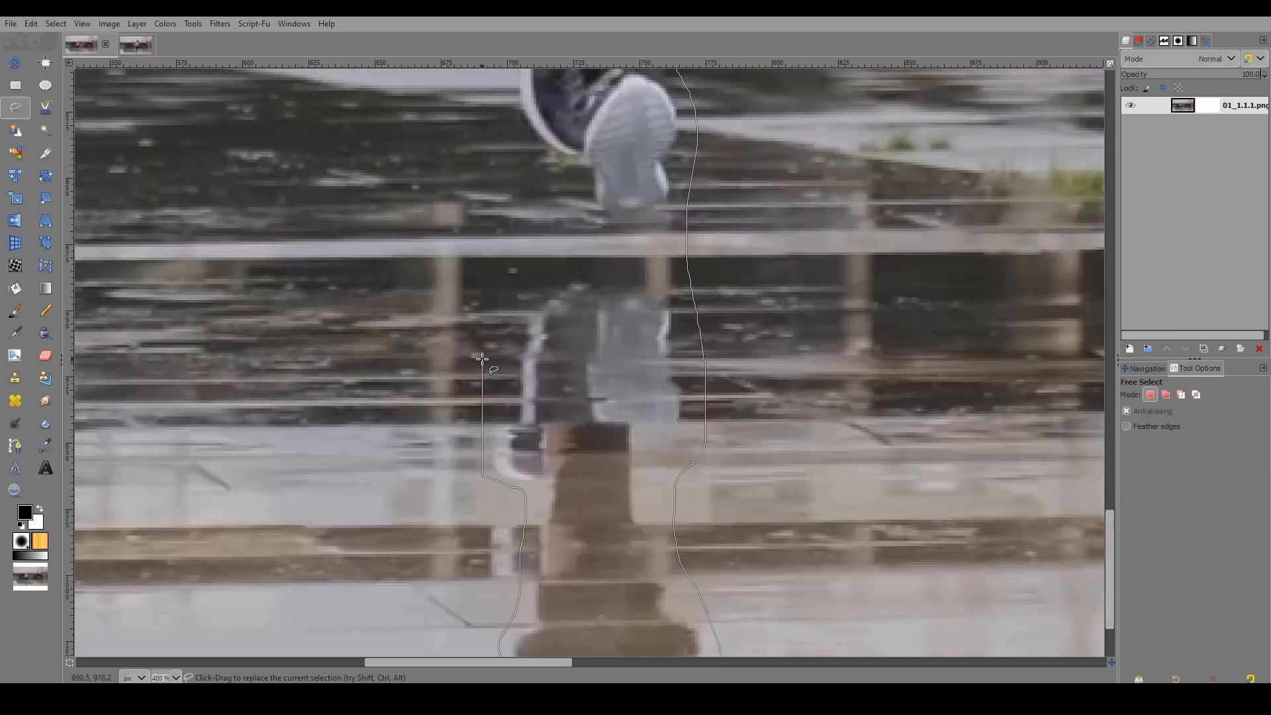
mouse_move(484, 423)
mouse_down()
mouse_move(498, 352)
mouse_move(569, 235)
mouse_up()
Trace the outline up past the rear shoe, leg, lowered hand and arm, closing the selection at the runner's neck.
scroll(568, 235, up, 2)
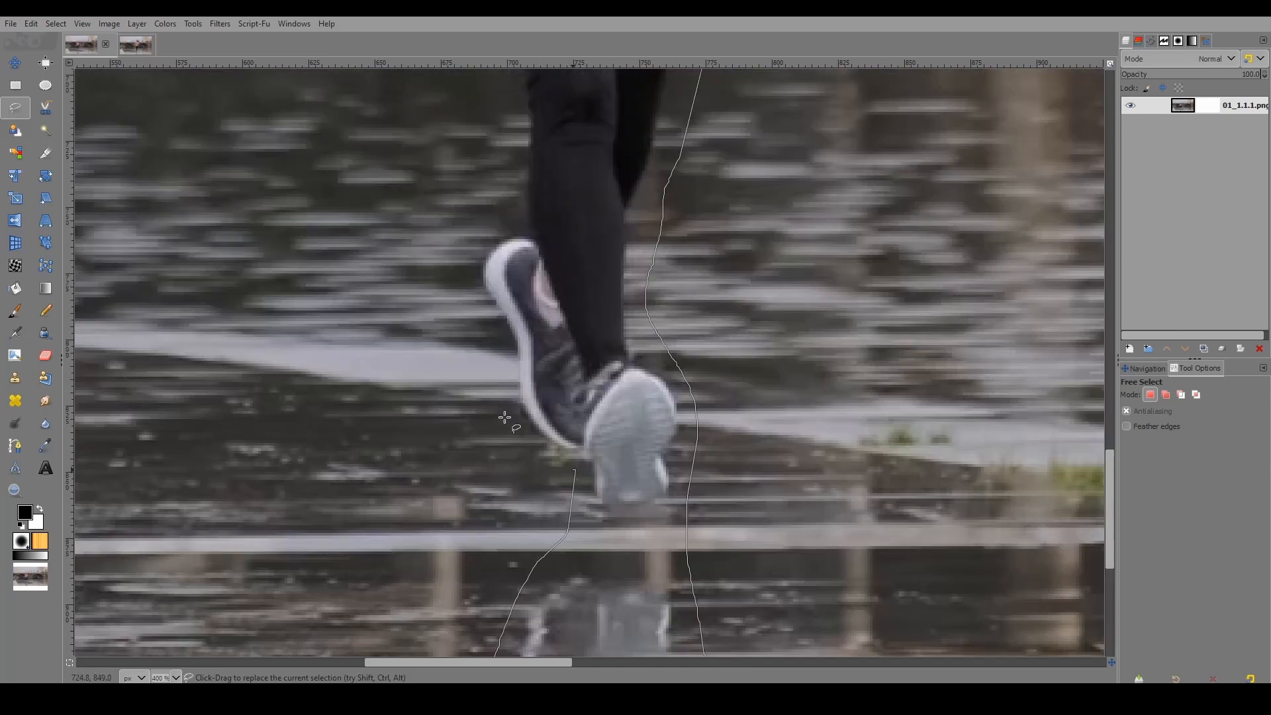
mouse_move(516, 441)
mouse_down()
mouse_move(574, 468)
mouse_move(496, 378)
mouse_move(474, 228)
mouse_move(505, 360)
mouse_move(472, 143)
mouse_up()
scroll(503, 365, up, 1)
scroll(472, 142, up, 2)
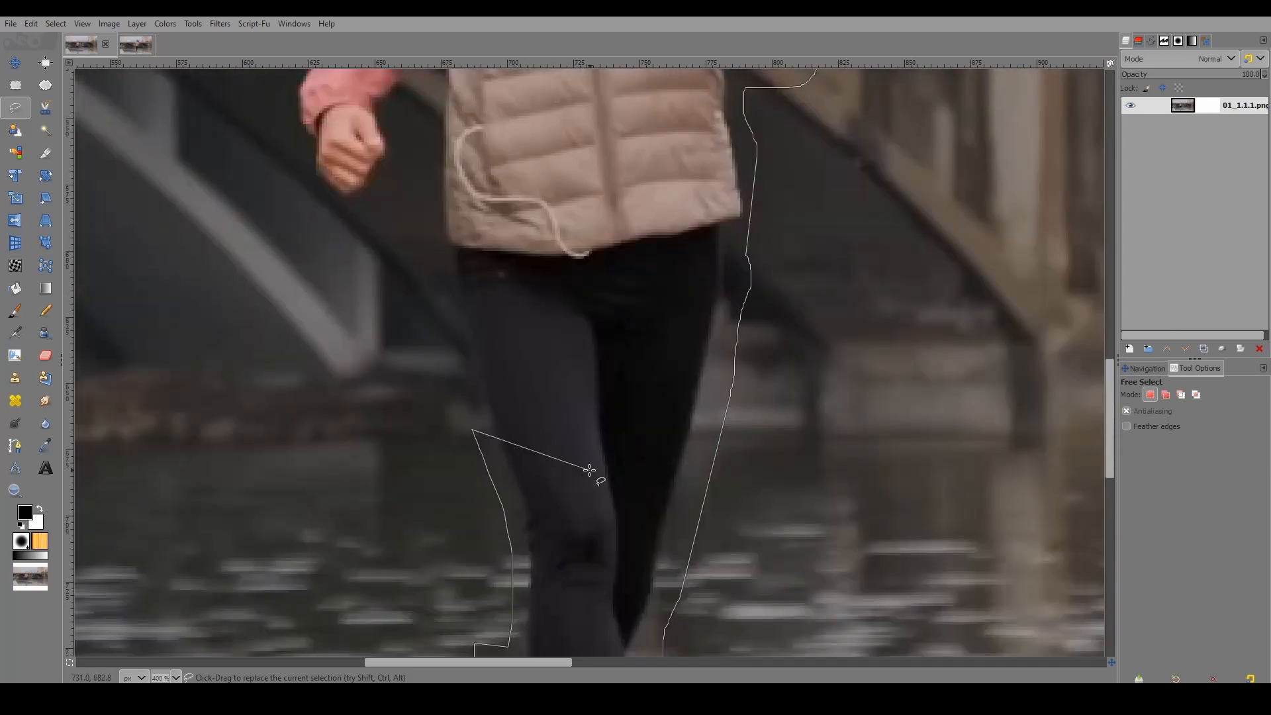
mouse_move(476, 407)
mouse_down()
mouse_move(420, 211)
mouse_move(344, 376)
mouse_move(290, 231)
mouse_up()
scroll(421, 215, up, 1)
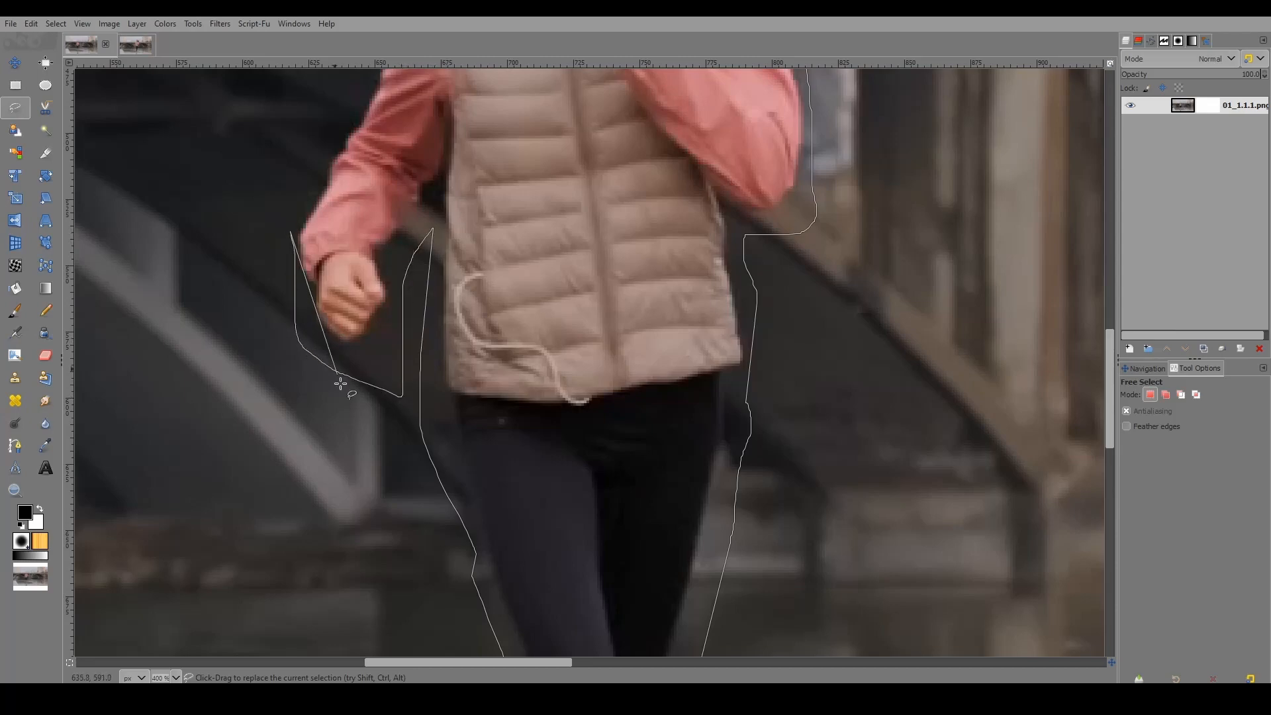
scroll(341, 384, up, 2)
drag(343, 404, 352, 369)
click(386, 253)
click(453, 202)
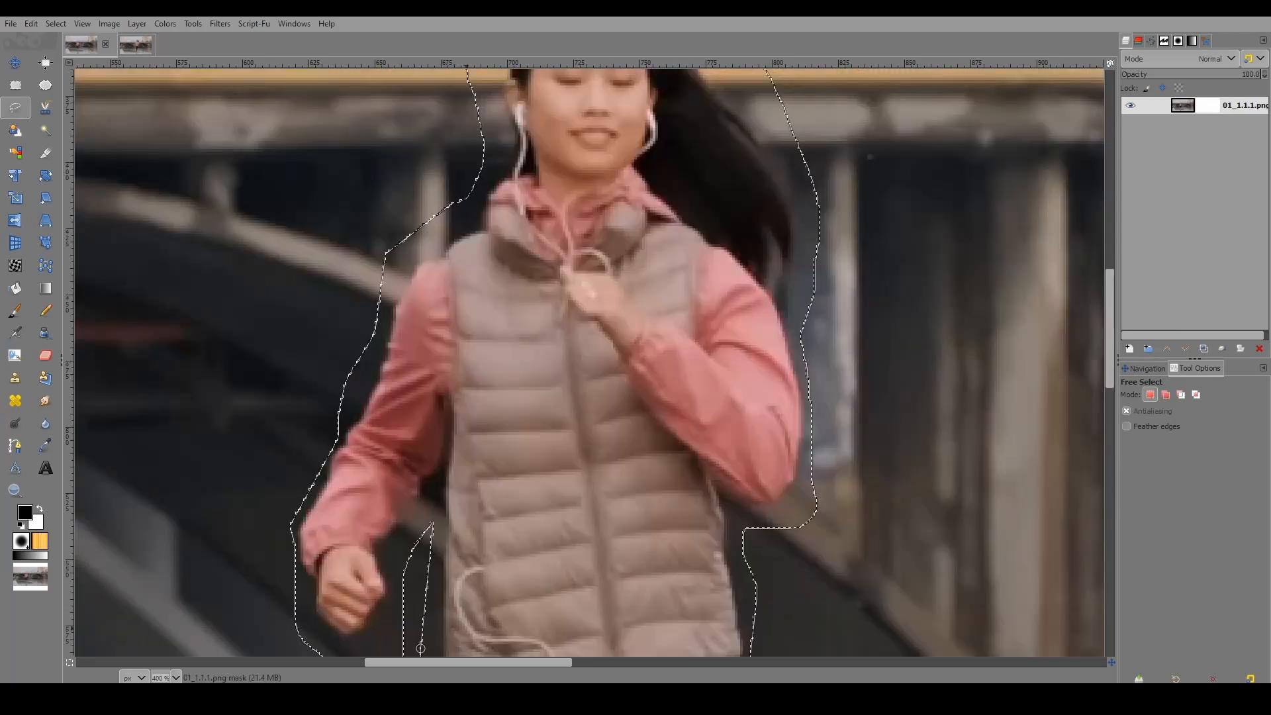
Invert the runner selection and clear the surrounding area on the 01_1.1.1.png layer mask.
scroll(529, 590, down, 4)
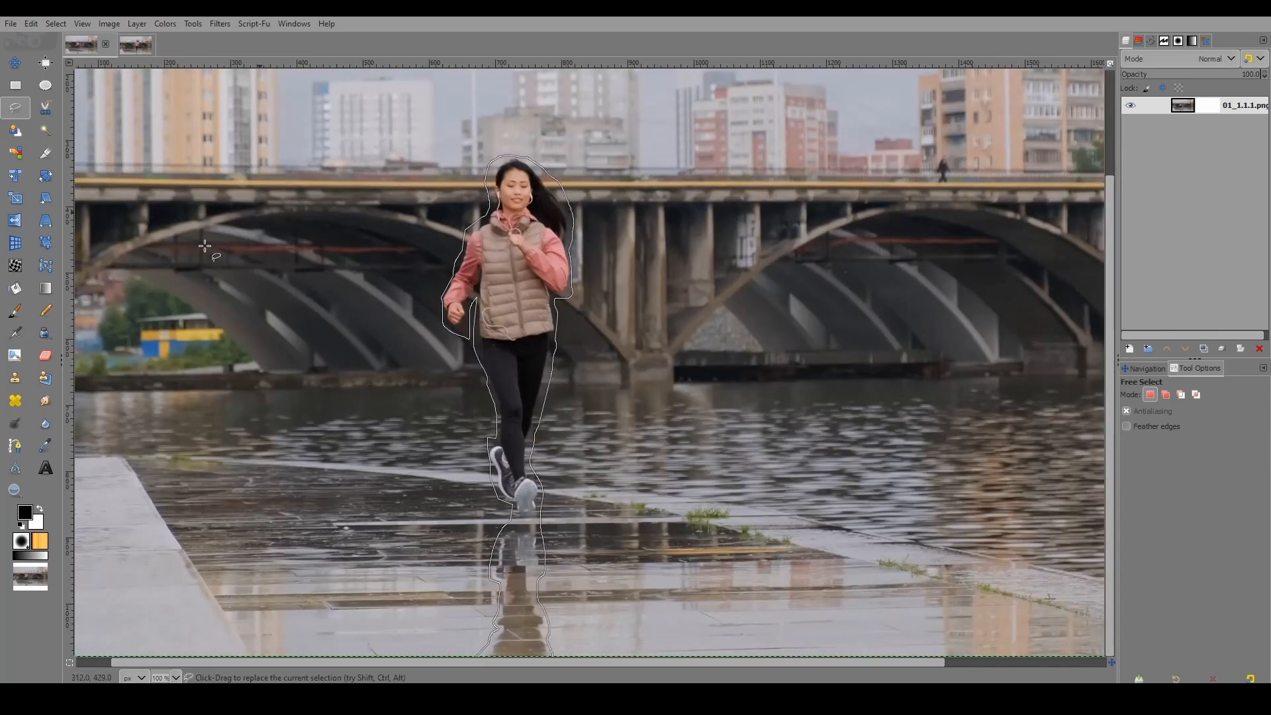
right_click(369, 225)
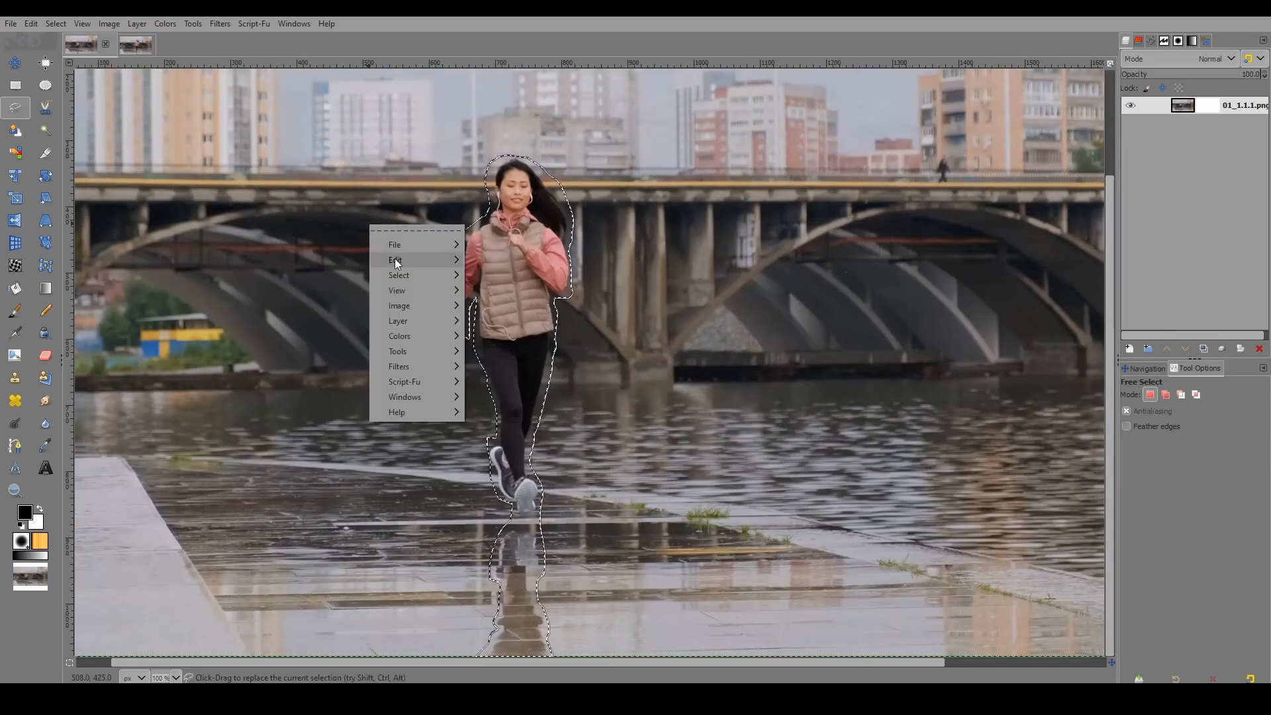
click(342, 167)
click(57, 25)
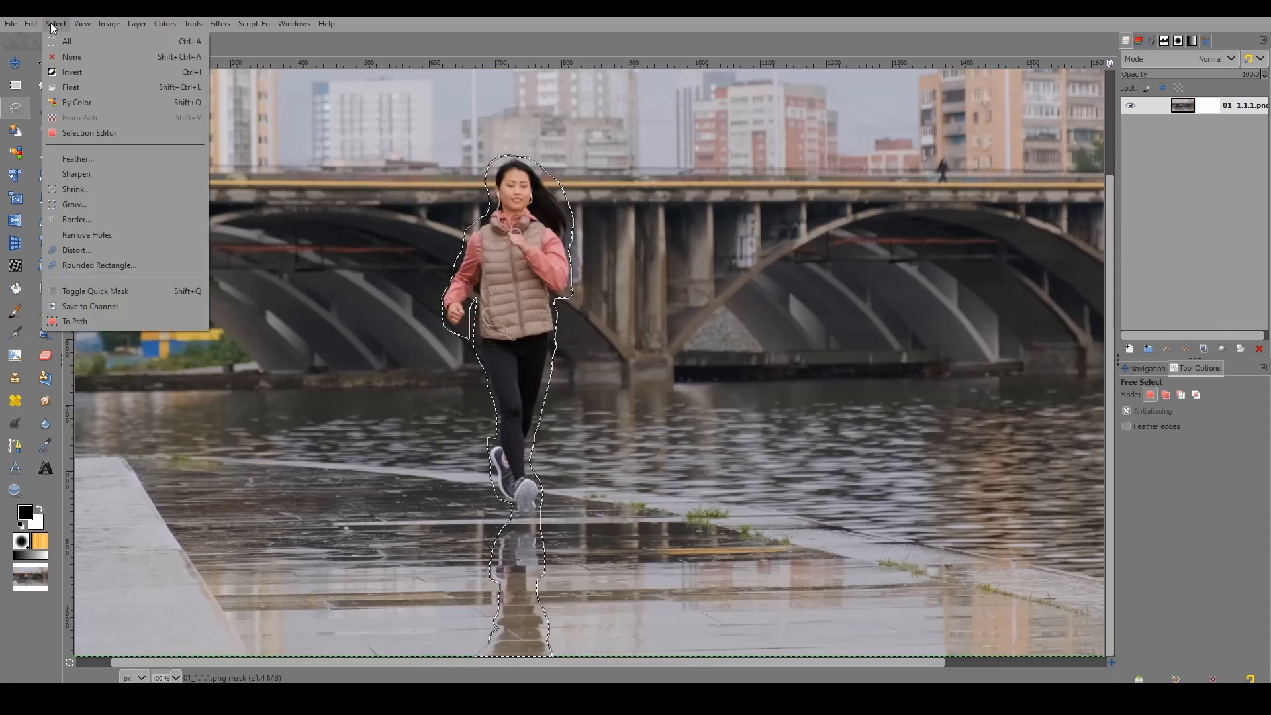
click(74, 72)
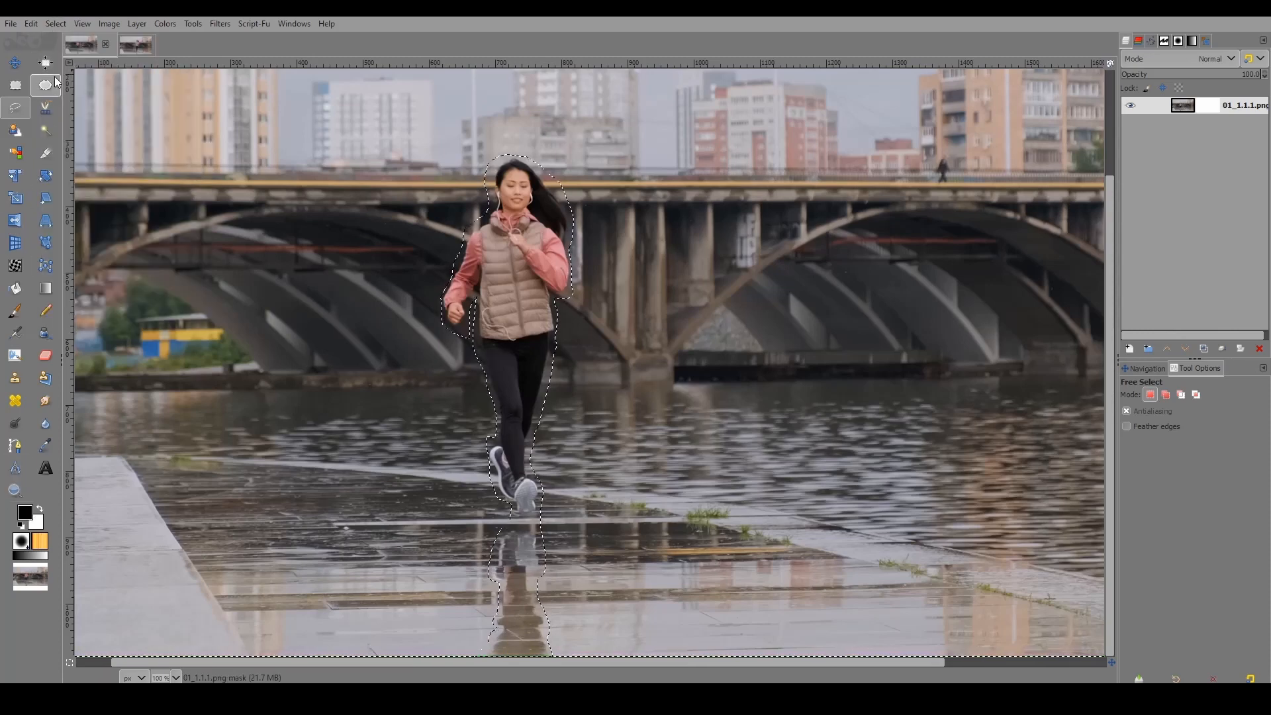
click(31, 24)
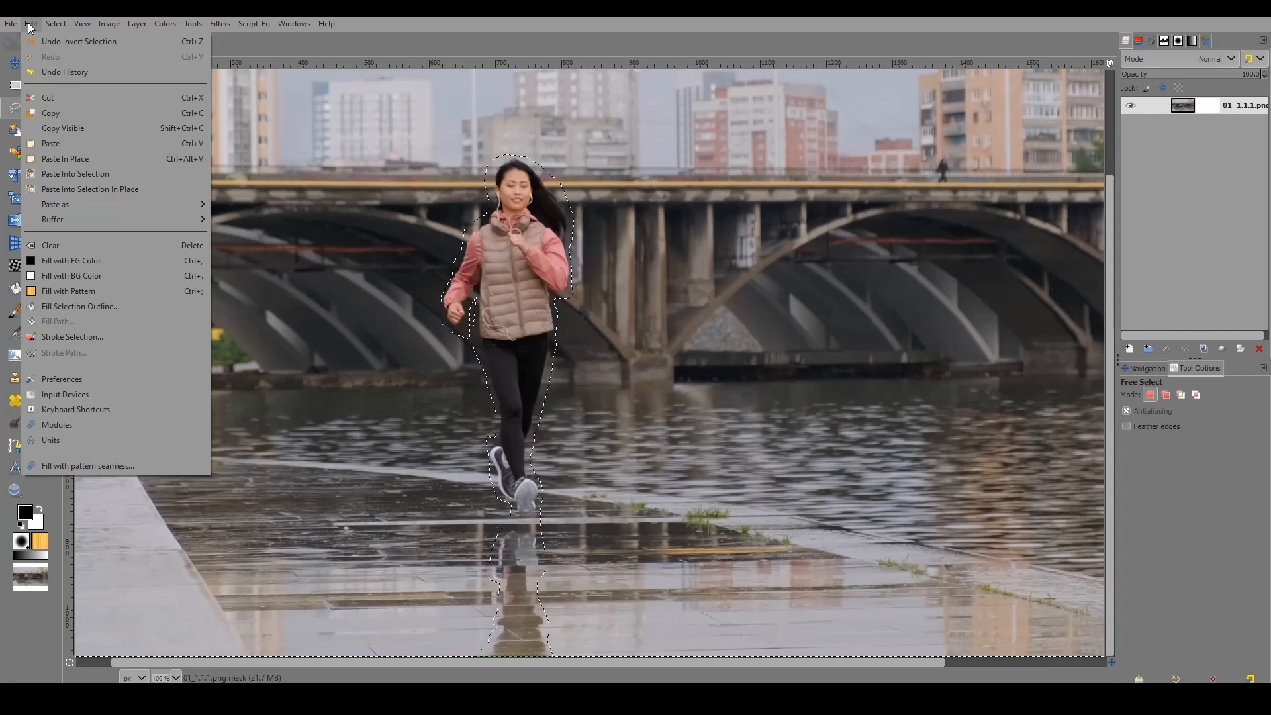
click(77, 245)
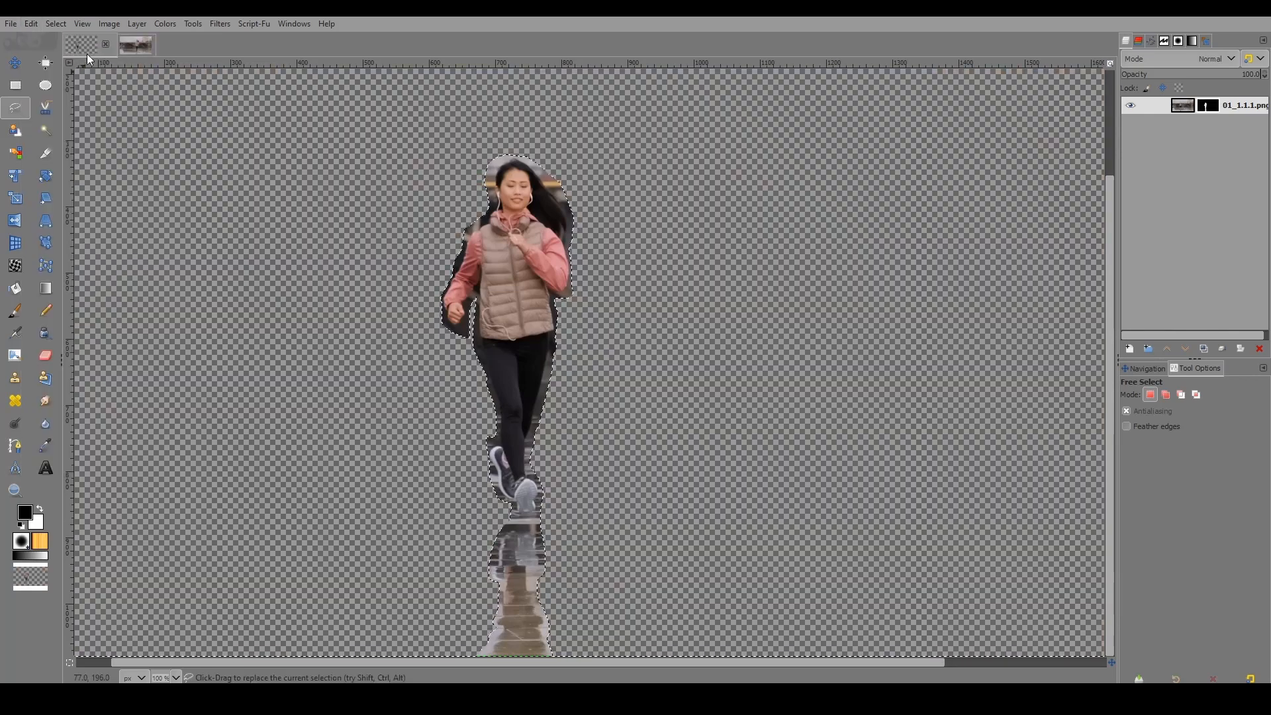
Clear the selection and paint the mask black with a size 26 Paintbrush along the crown and upper edge of the flowing hair.
click(54, 24)
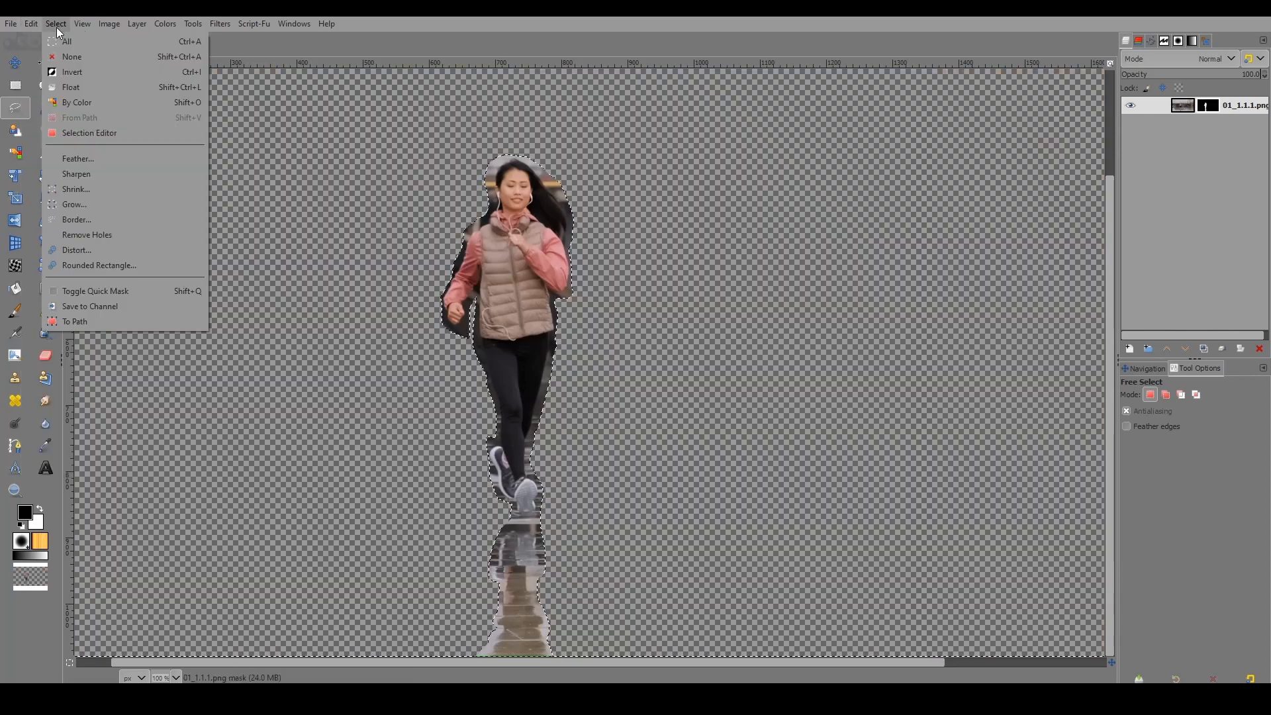
click(76, 62)
click(23, 317)
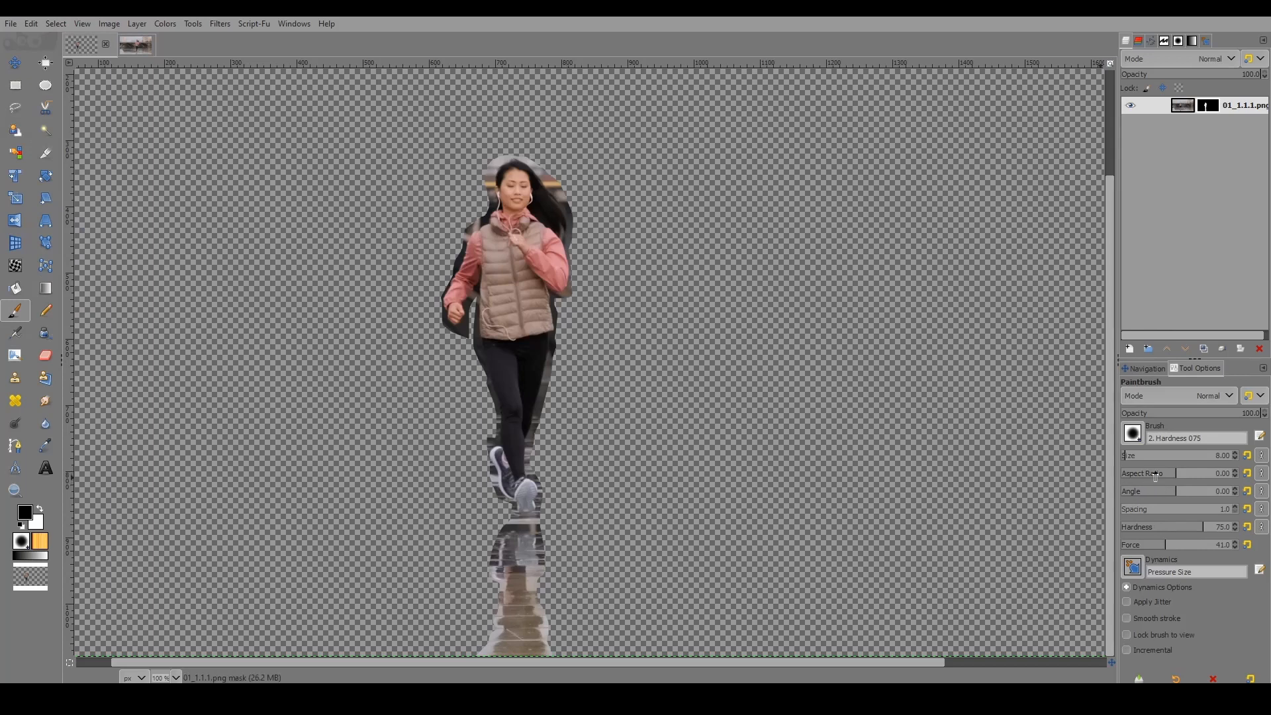
key(3)
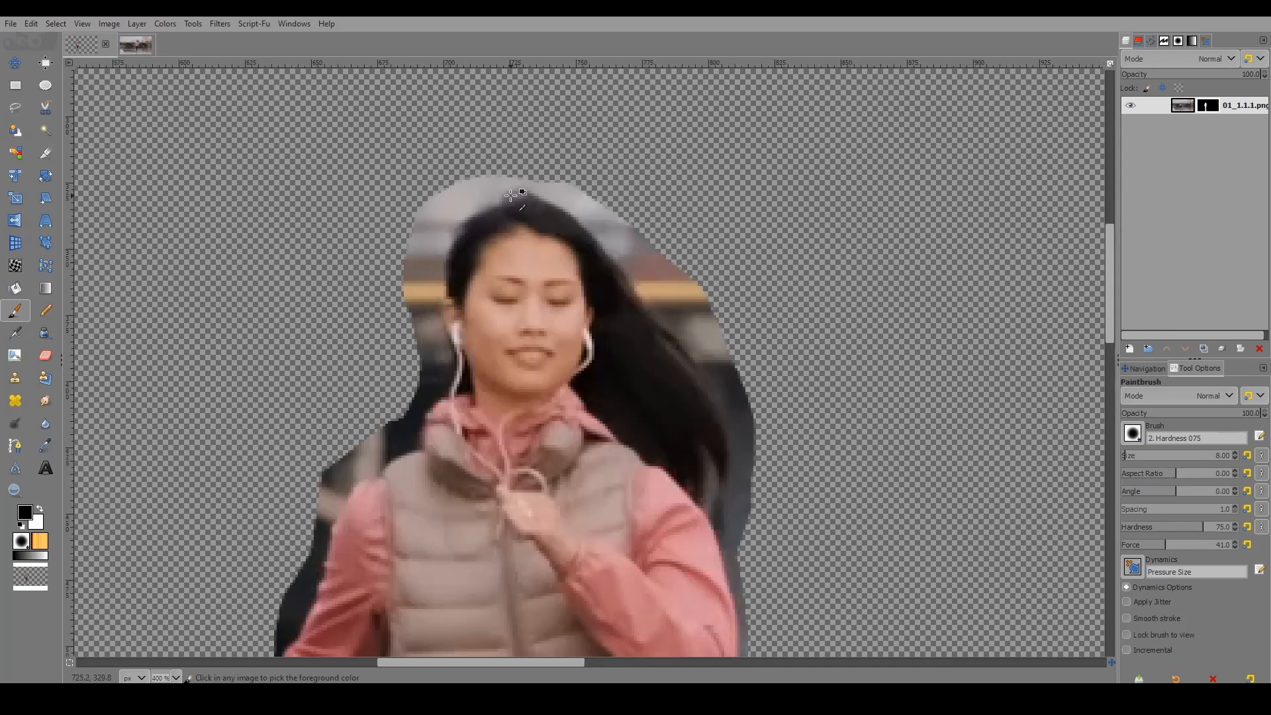
key(4)
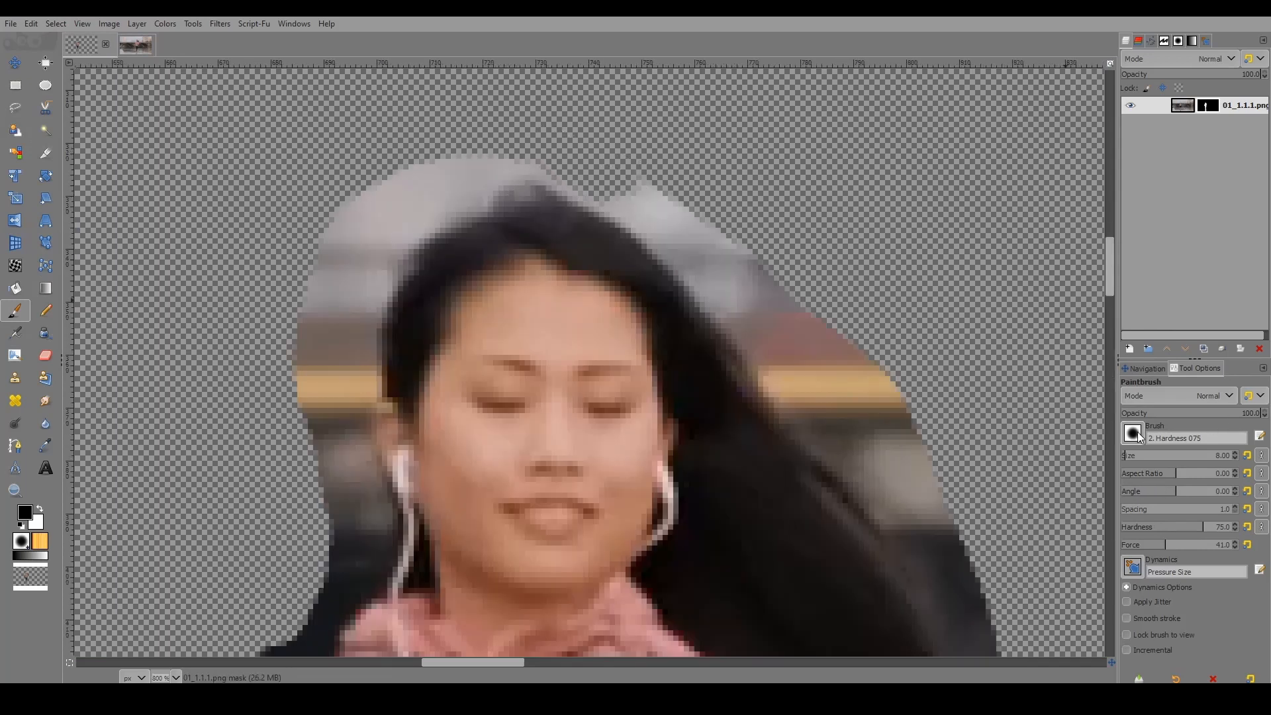
mouse_move(735, 232)
mouse_down()
mouse_move(636, 198)
mouse_move(766, 275)
mouse_move(851, 382)
mouse_move(881, 457)
mouse_up()
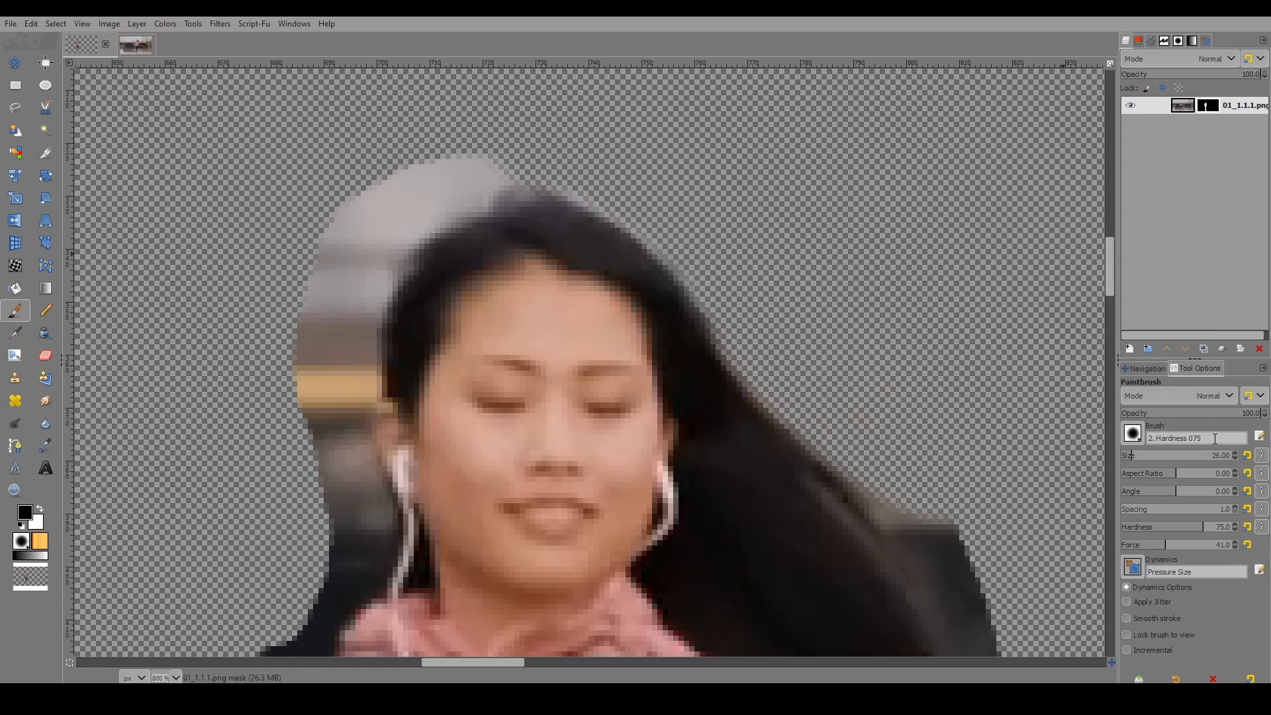
Paint out the background beside the face, neck and shoulder on the side without flowing hair, using brush size 16.
scroll(1129, 457, down, 2)
mouse_move(519, 150)
mouse_down()
mouse_move(354, 254)
mouse_move(451, 173)
mouse_move(385, 226)
mouse_move(350, 301)
mouse_move(341, 398)
mouse_up()
scroll(424, 346, down, 5)
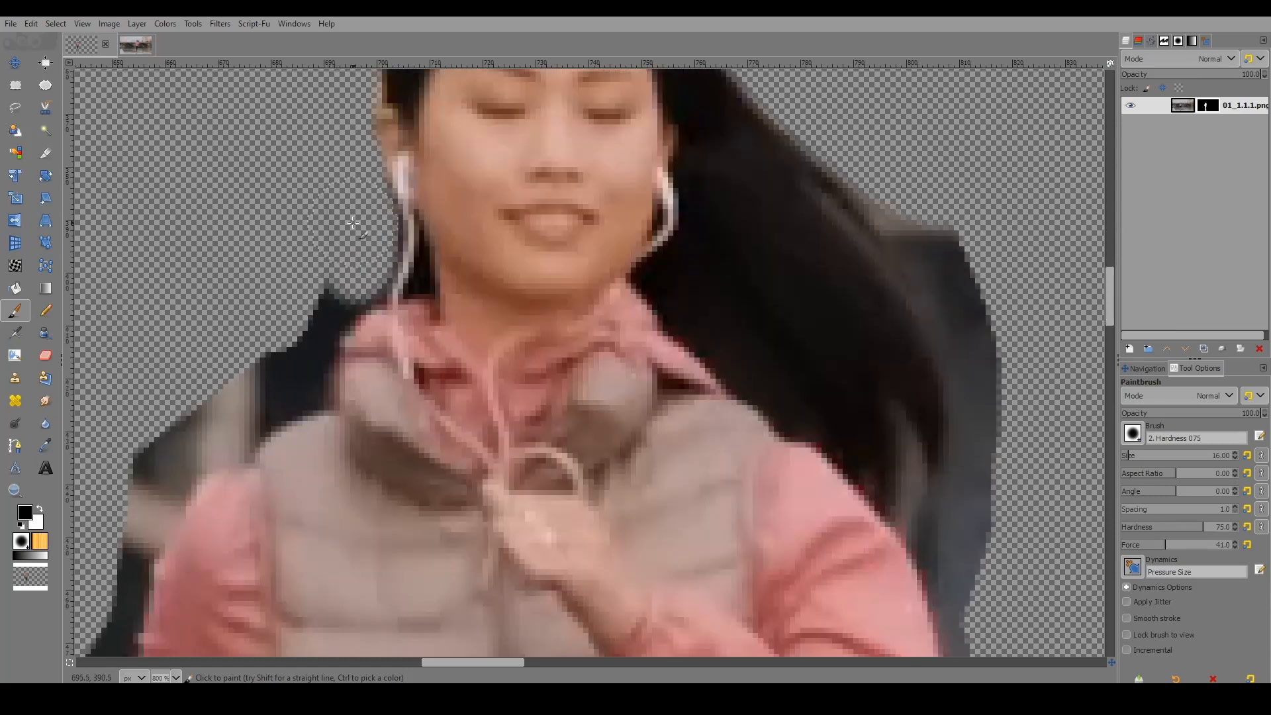
mouse_move(344, 252)
mouse_down()
mouse_move(287, 408)
mouse_move(311, 486)
mouse_move(268, 620)
mouse_up()
scroll(734, 391, down, 1)
Paint out the background along the outer edge of the lowered arm's sleeve and around the fist.
scroll(445, 437, down, 5)
scroll(294, 487, up, 3)
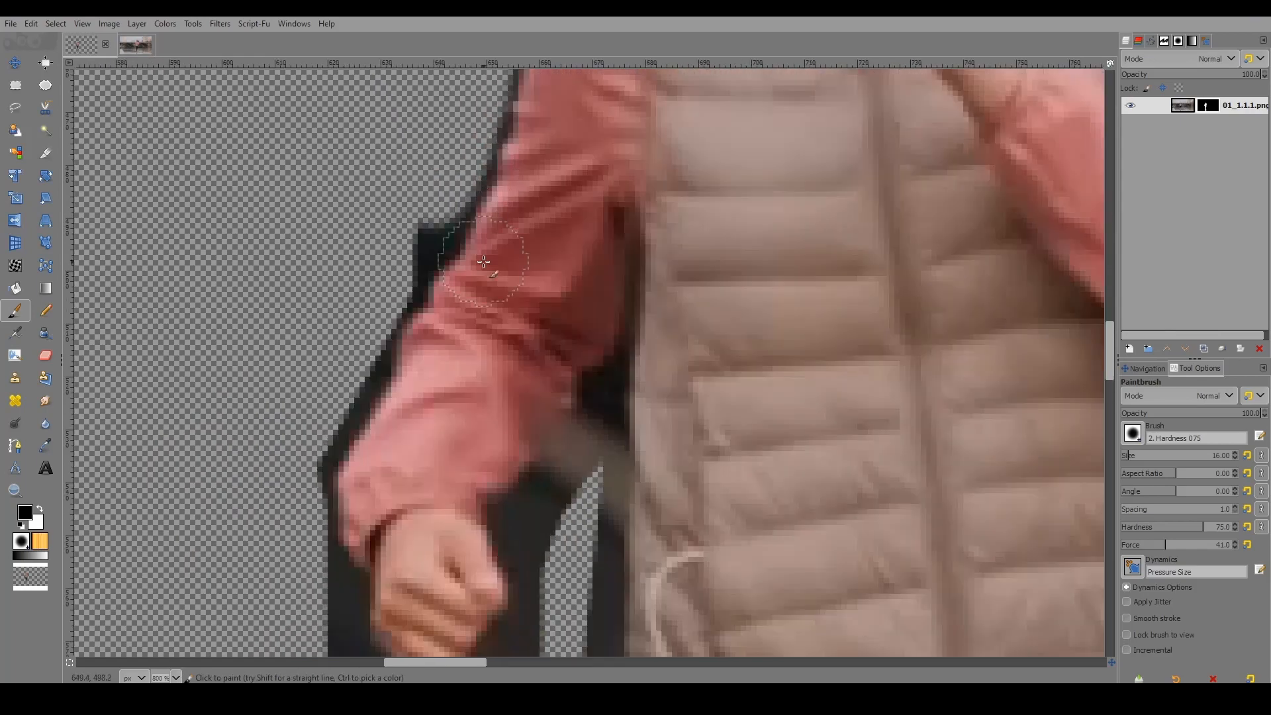
scroll(483, 263, up, 2)
mouse_move(486, 225)
mouse_down()
mouse_move(380, 452)
mouse_move(436, 365)
mouse_up()
scroll(430, 361, down, 2)
drag(390, 302, 363, 369)
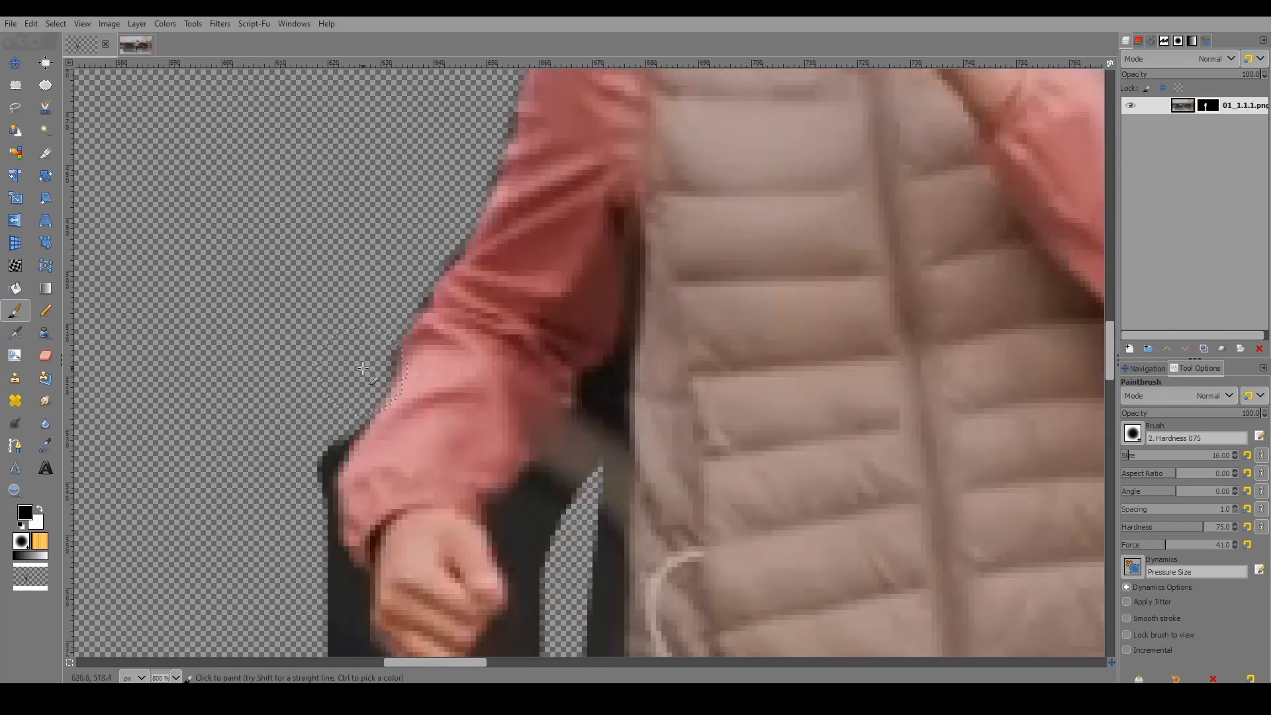
scroll(363, 369, down, 3)
mouse_move(328, 119)
mouse_down()
mouse_move(308, 172)
mouse_move(330, 347)
mouse_move(376, 401)
mouse_move(450, 413)
mouse_move(498, 360)
mouse_move(531, 286)
mouse_move(516, 233)
mouse_move(582, 179)
mouse_move(586, 393)
mouse_move(615, 523)
mouse_move(329, 343)
mouse_up()
Reduce the brush size to 5 and mask out the background between the lowered arm and the vest.
scroll(370, 351, up, 2)
key(bracketleft)
key(bracketleft)
key(bracketleft)
key(bracketleft)
key(bracketleft)
key(bracketleft)
key(bracketleft)
key(bracketleft)
key(bracketleft)
key(bracketleft)
key(bracketleft)
mouse_move(580, 458)
mouse_down()
mouse_move(615, 356)
mouse_move(615, 470)
mouse_move(603, 446)
mouse_move(619, 338)
mouse_up()
Set the brush size to 16 and paint out the background along the hip, thigh and knee below the lowered arm.
scroll(519, 394, down, 5)
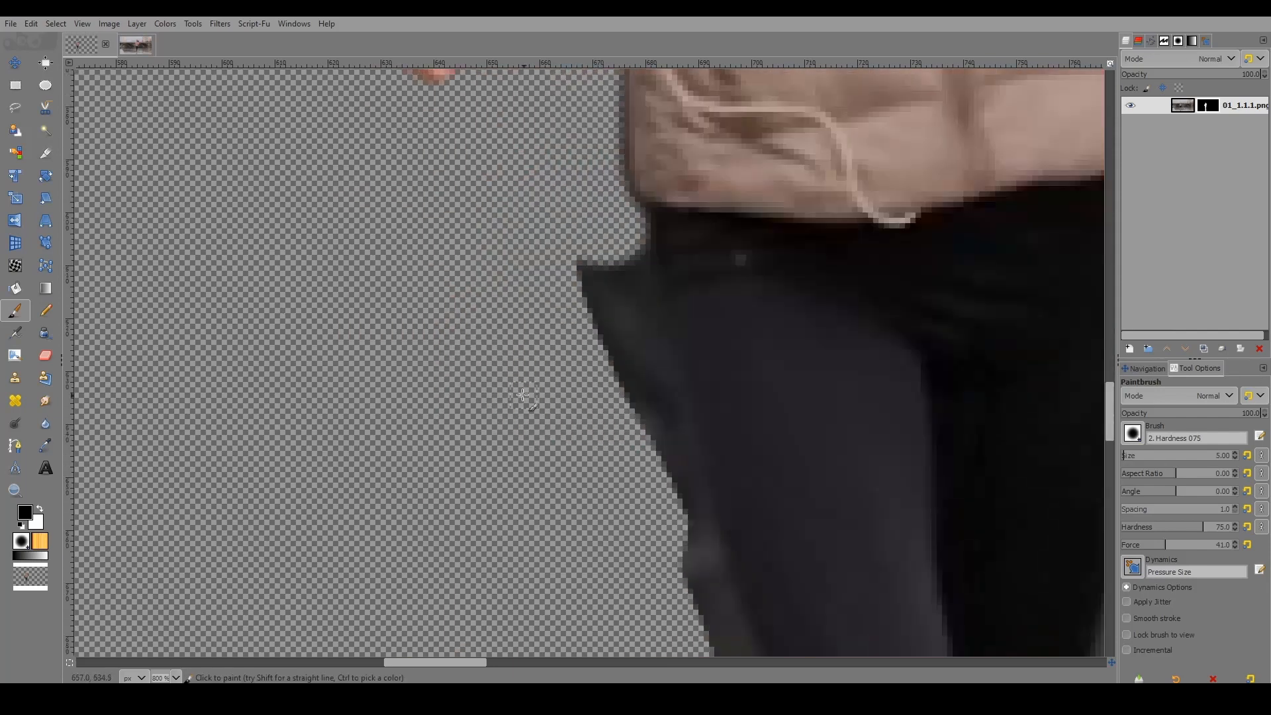
click(1128, 457)
mouse_move(615, 243)
mouse_down()
mouse_move(653, 531)
mouse_move(562, 281)
mouse_up()
scroll(496, 242, down, 3)
scroll(575, 481, up, 3)
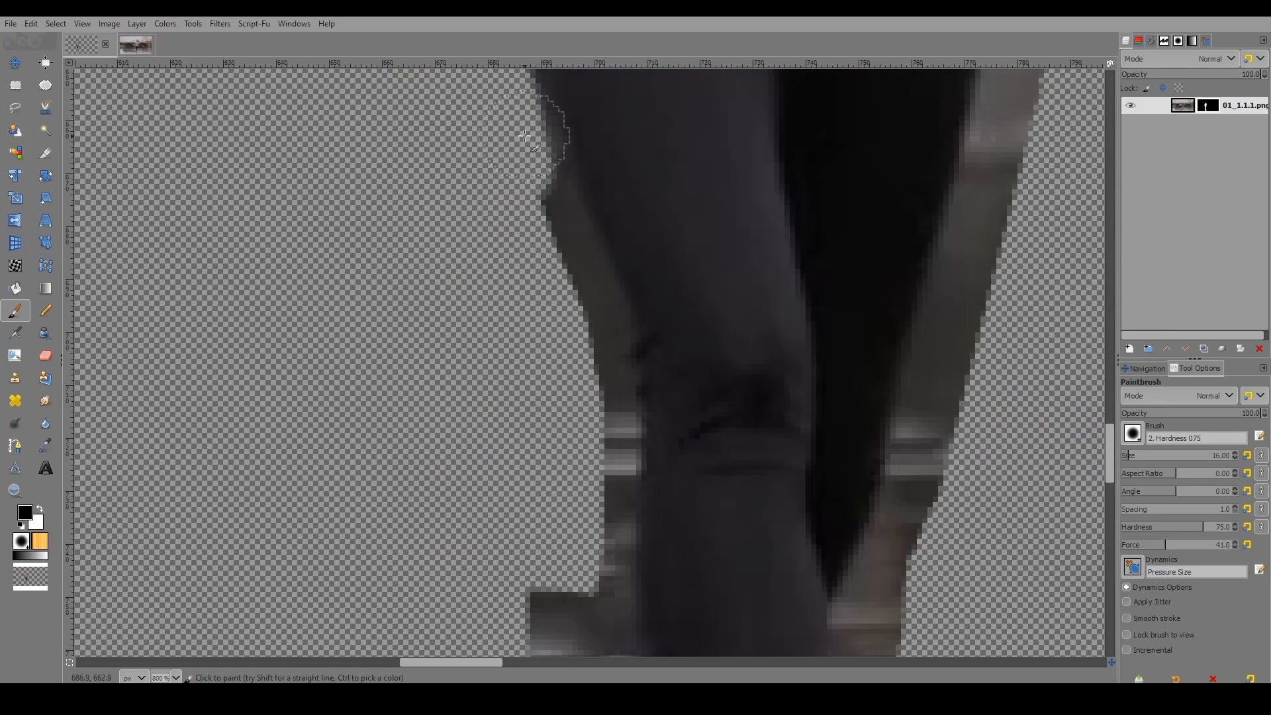
mouse_move(525, 136)
mouse_down()
mouse_move(604, 355)
mouse_move(598, 507)
mouse_up()
scroll(591, 371, down, 2)
mouse_move(591, 240)
mouse_down()
mouse_move(609, 326)
mouse_move(557, 363)
mouse_up()
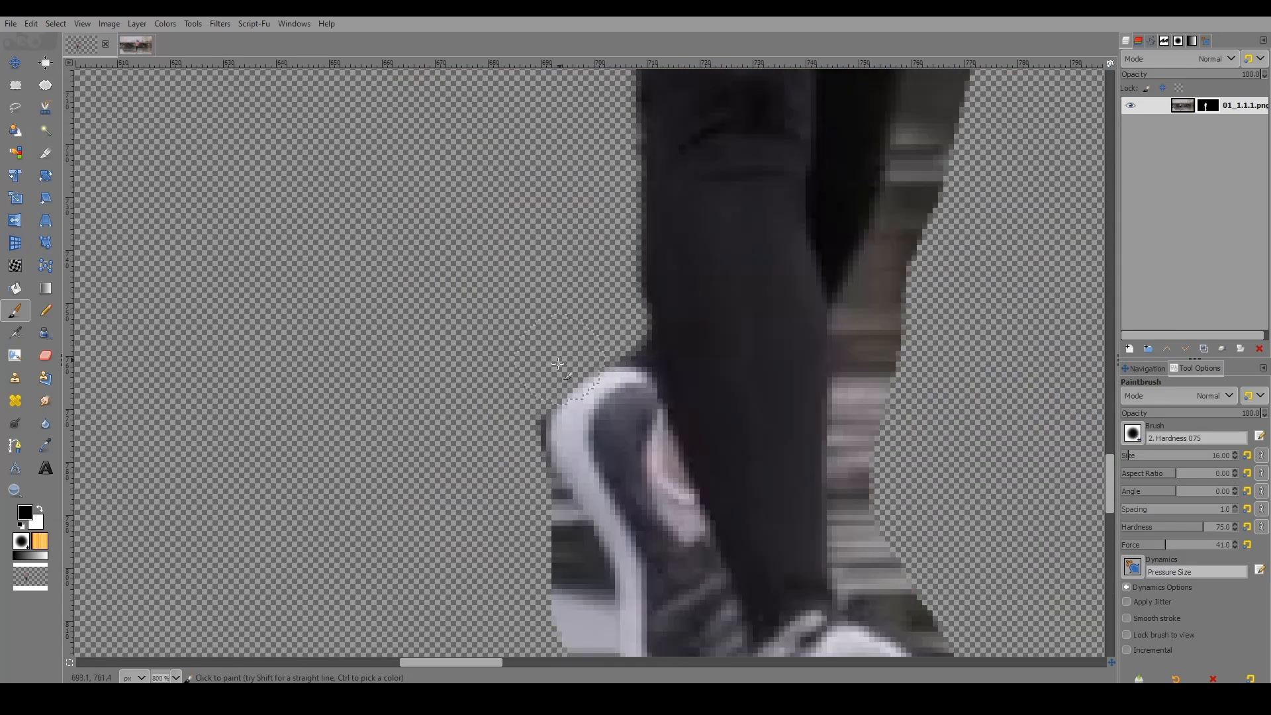
key(ctrl+z)
key(ctrl+z)
Repaint the mask along the calf, and use brush size 5 around the heel of the raised rear shoe.
drag(557, 301, 591, 314)
click(1124, 457)
mouse_move(615, 250)
mouse_down()
mouse_move(628, 350)
mouse_move(542, 424)
mouse_up()
mouse_move(530, 301)
mouse_down()
mouse_move(527, 368)
mouse_move(593, 335)
mouse_move(542, 465)
mouse_up()
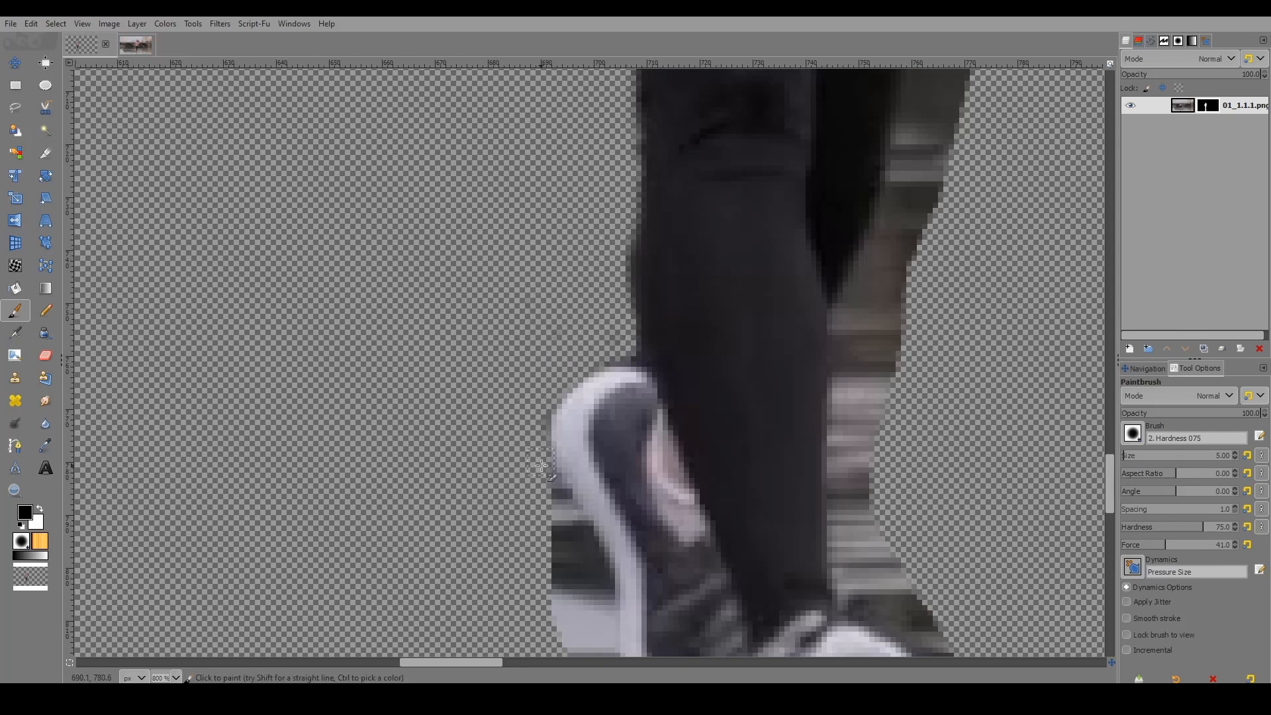
Paint out the background along the rear shoe's sole and beneath the front shoe with the small brush.
scroll(542, 410, down, 3)
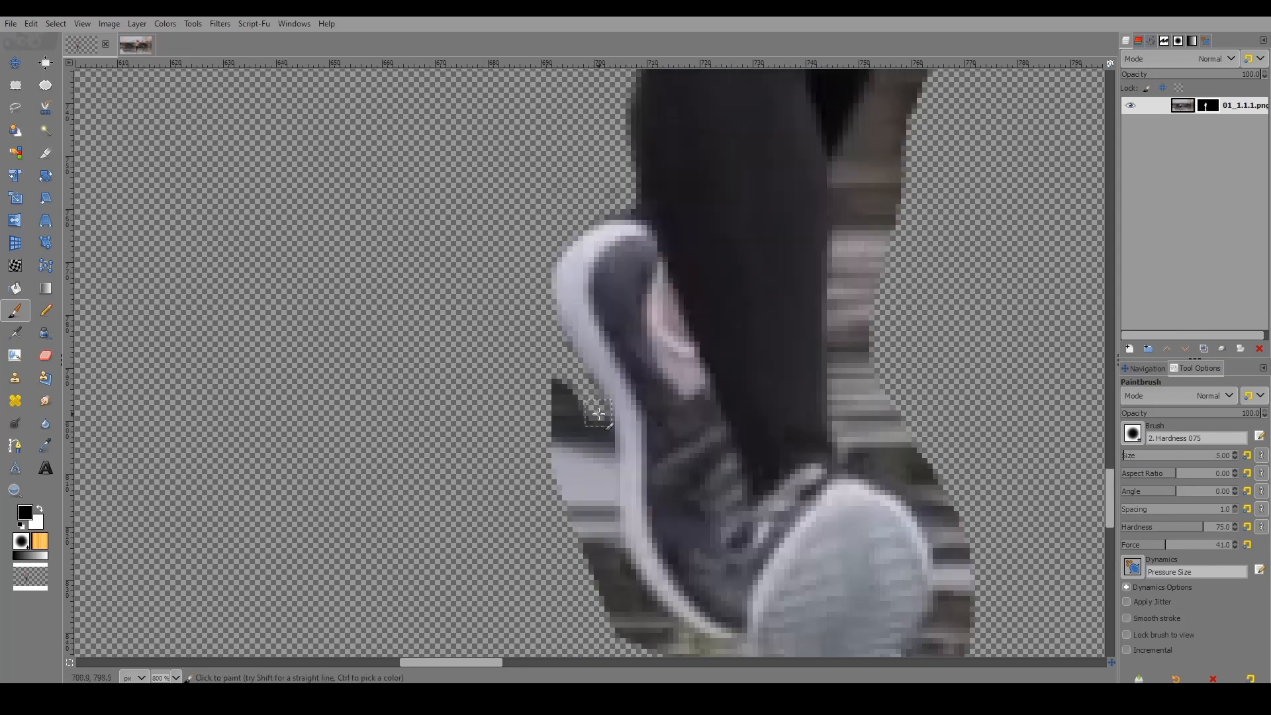
mouse_move(599, 414)
mouse_down()
mouse_move(627, 586)
mouse_move(573, 453)
mouse_move(585, 451)
mouse_move(582, 417)
mouse_move(562, 429)
mouse_move(587, 513)
mouse_up()
scroll(521, 517, down, 2)
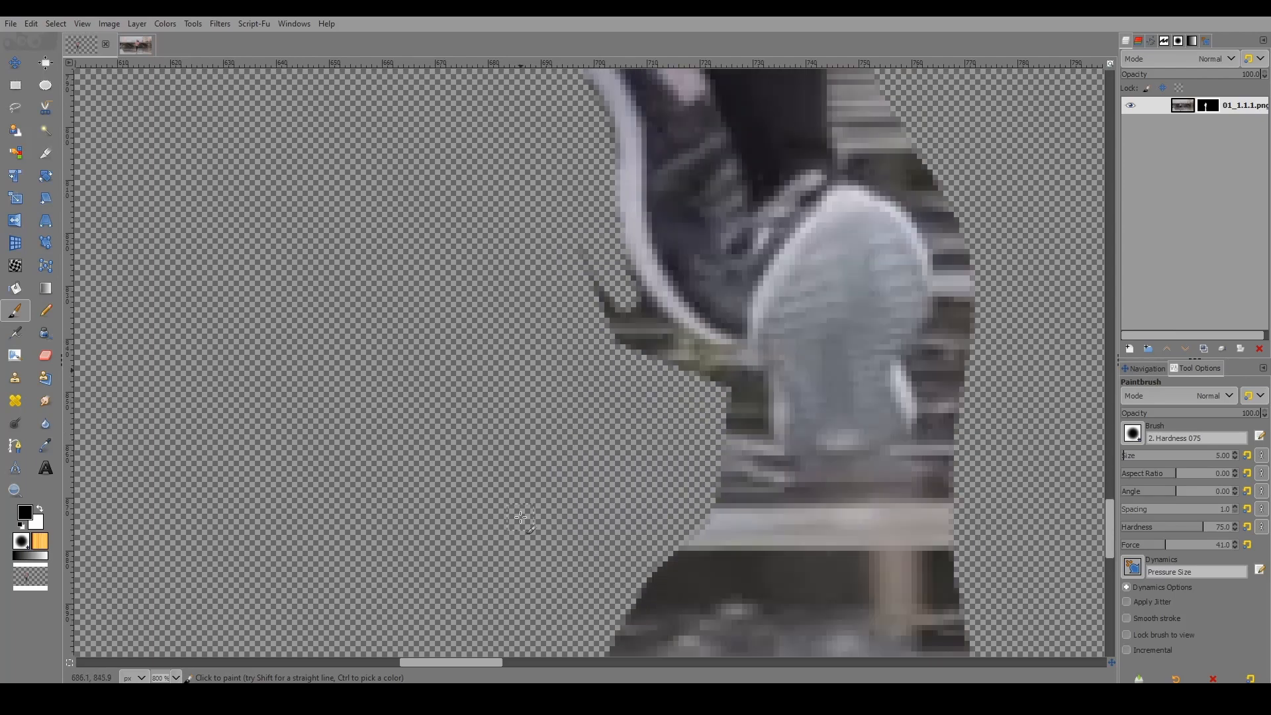
mouse_move(619, 262)
mouse_down()
mouse_move(663, 326)
mouse_move(752, 374)
mouse_move(769, 445)
mouse_move(937, 457)
mouse_up()
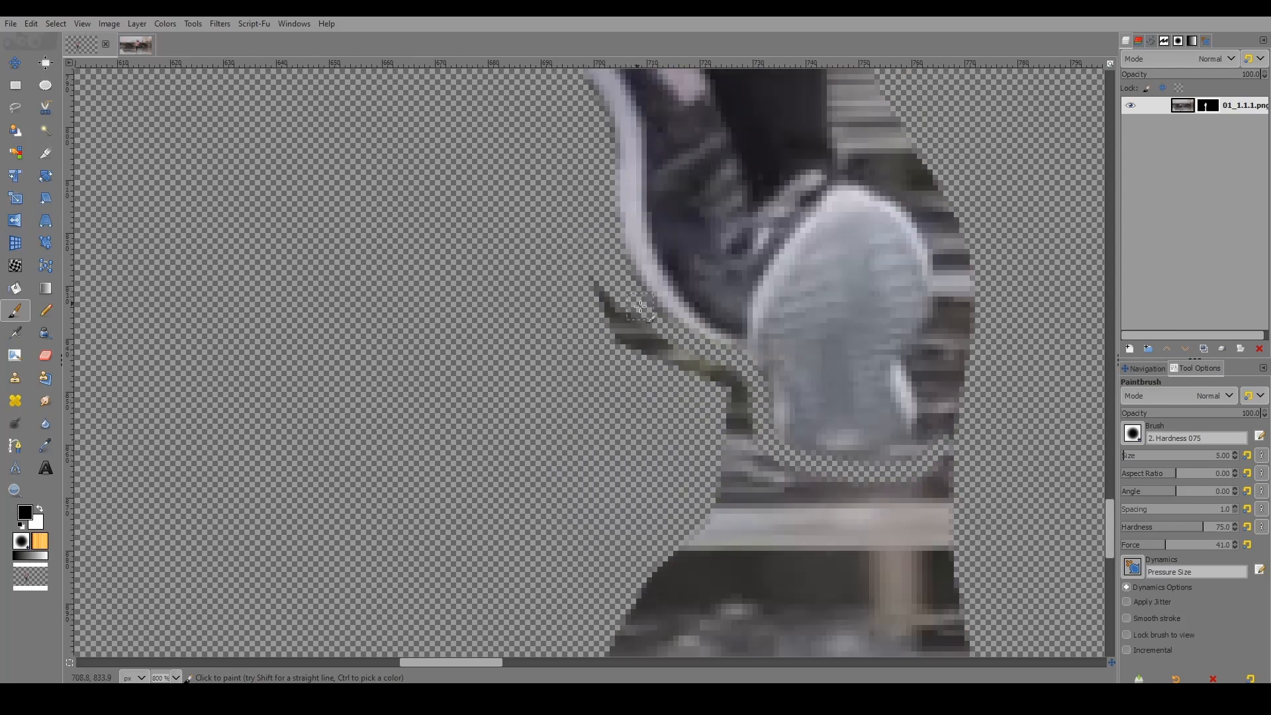
mouse_move(640, 306)
mouse_down()
mouse_move(662, 361)
mouse_move(728, 381)
mouse_move(762, 466)
mouse_up()
Mask out the background beside the front shoe's outer edge, enlarging the brush to size 16 for the wider area.
scroll(906, 325, down, 1)
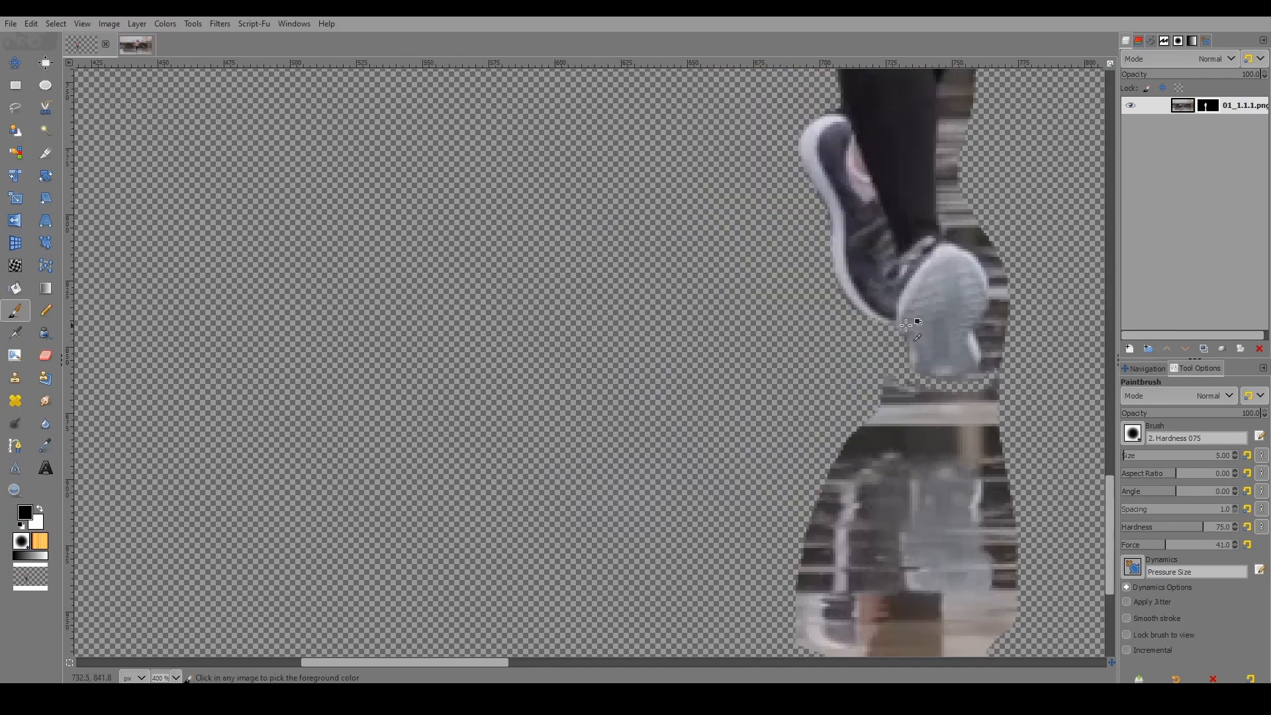
scroll(906, 325, up, 1)
drag(497, 663, 568, 663)
scroll(659, 498, up, 4)
drag(600, 241, 588, 302)
key(bracketright)
key(bracketright)
key(bracketright)
key(bracketright)
key(bracketright)
key(bracketright)
key(bracketright)
key(bracketright)
key(bracketright)
key(bracketright)
key(bracketright)
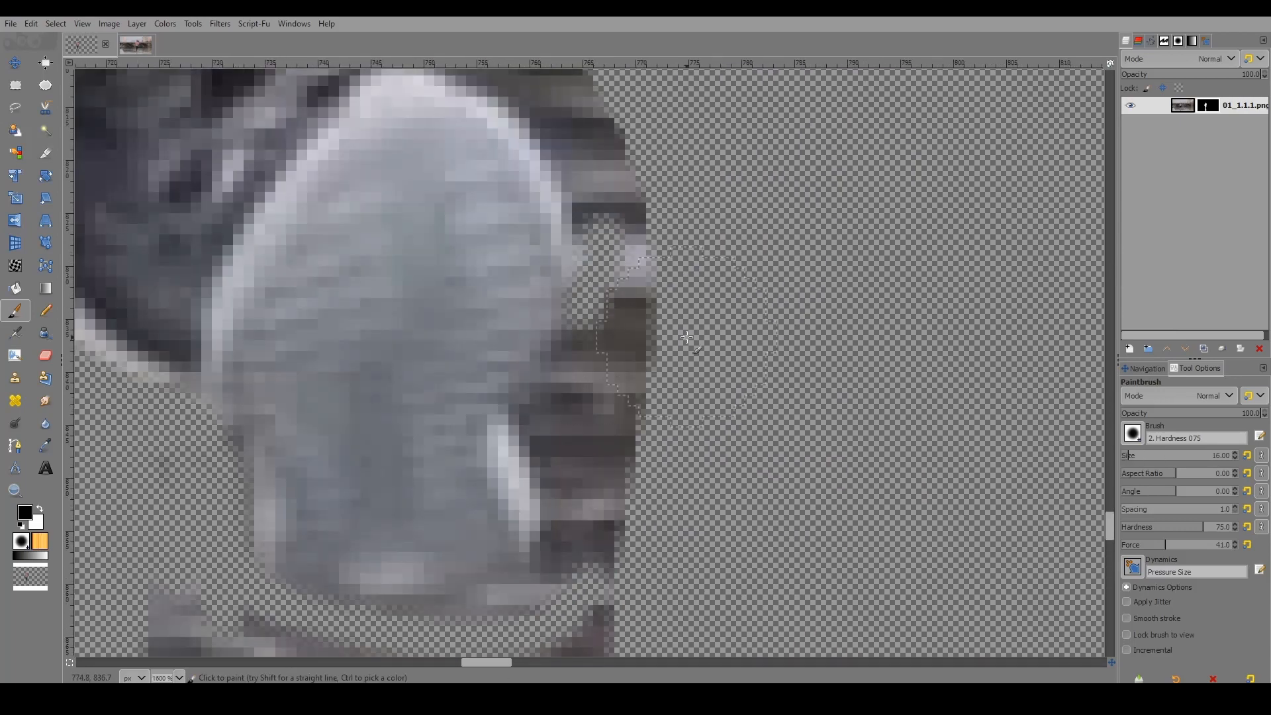
drag(652, 336, 625, 550)
Paint out the background along the outer edge of the front leg, up past the hip and the vest's side.
scroll(794, 435, down, 3)
scroll(794, 435, up, 3)
mouse_move(706, 197)
mouse_down()
mouse_move(666, 304)
mouse_move(666, 398)
mouse_move(711, 490)
mouse_move(758, 230)
mouse_up()
scroll(702, 504, up, 5)
scroll(759, 265, up, 1)
mouse_move(755, 414)
mouse_down()
mouse_move(813, 170)
mouse_move(789, 252)
mouse_up()
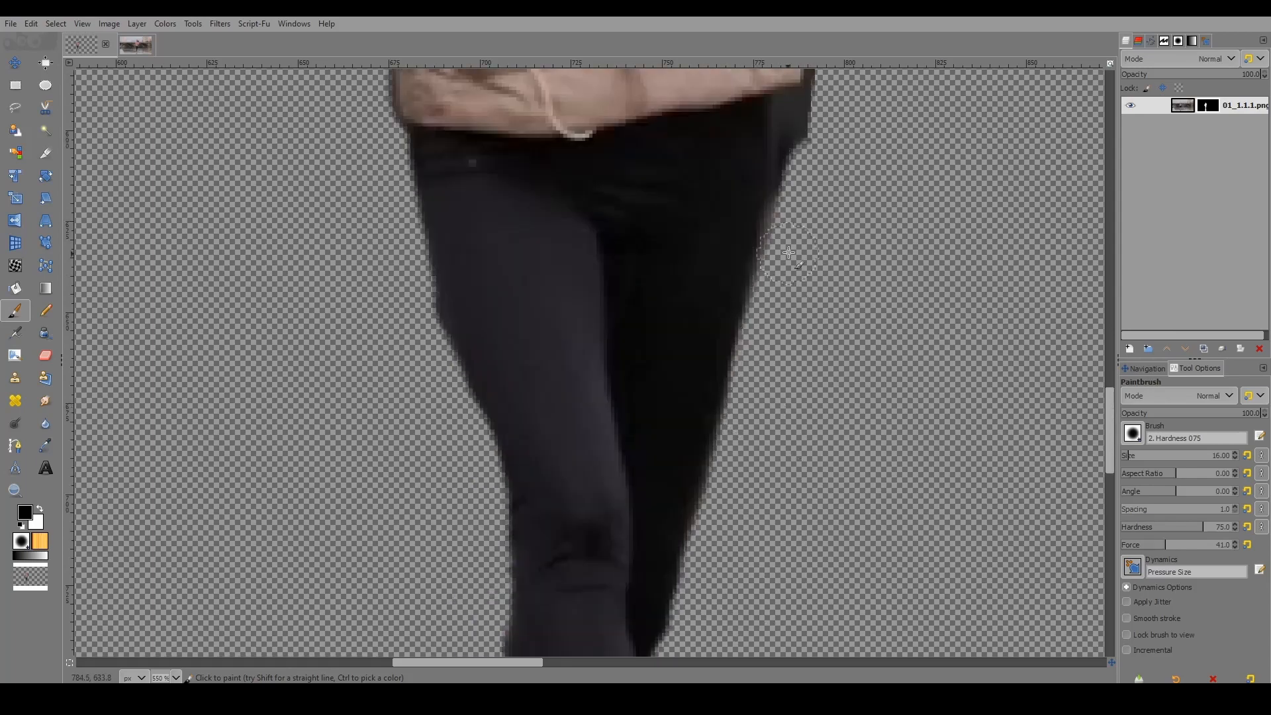
scroll(788, 252, up, 3)
drag(818, 162, 791, 493)
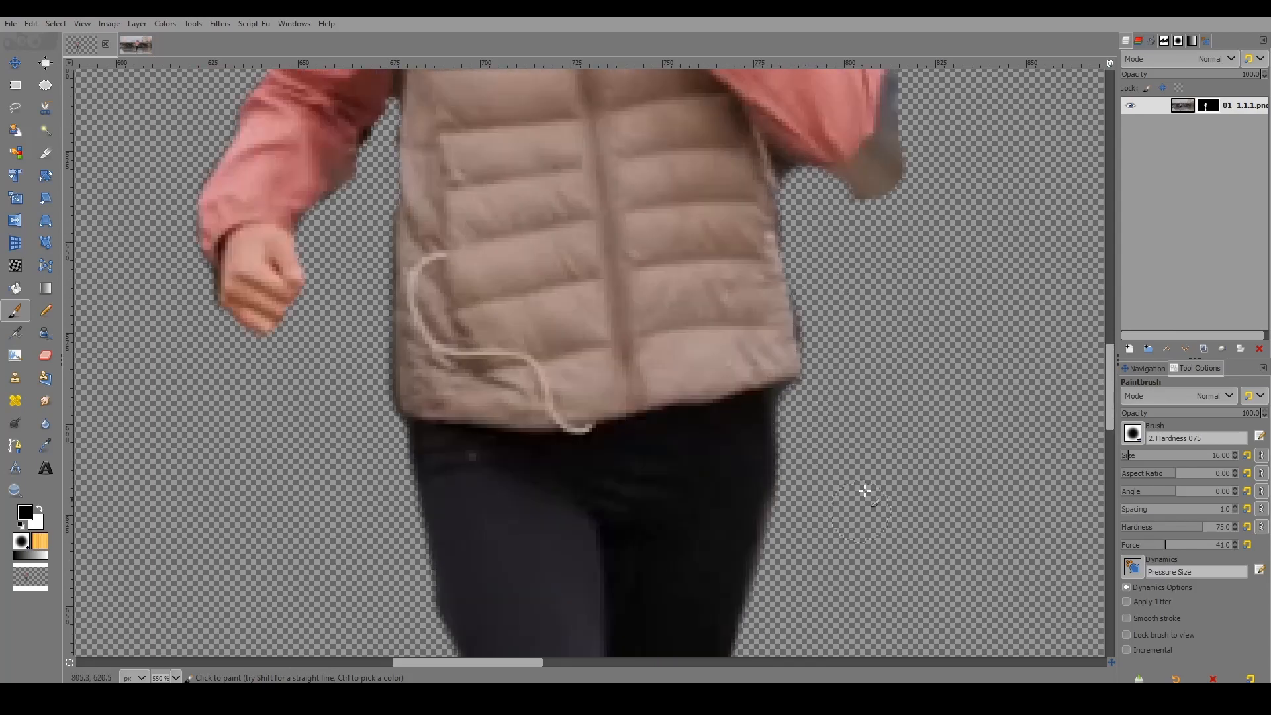
Paint out the remaining background around the raised elbow, upper arm and outer edge of the flowing hair.
scroll(865, 490, up, 4)
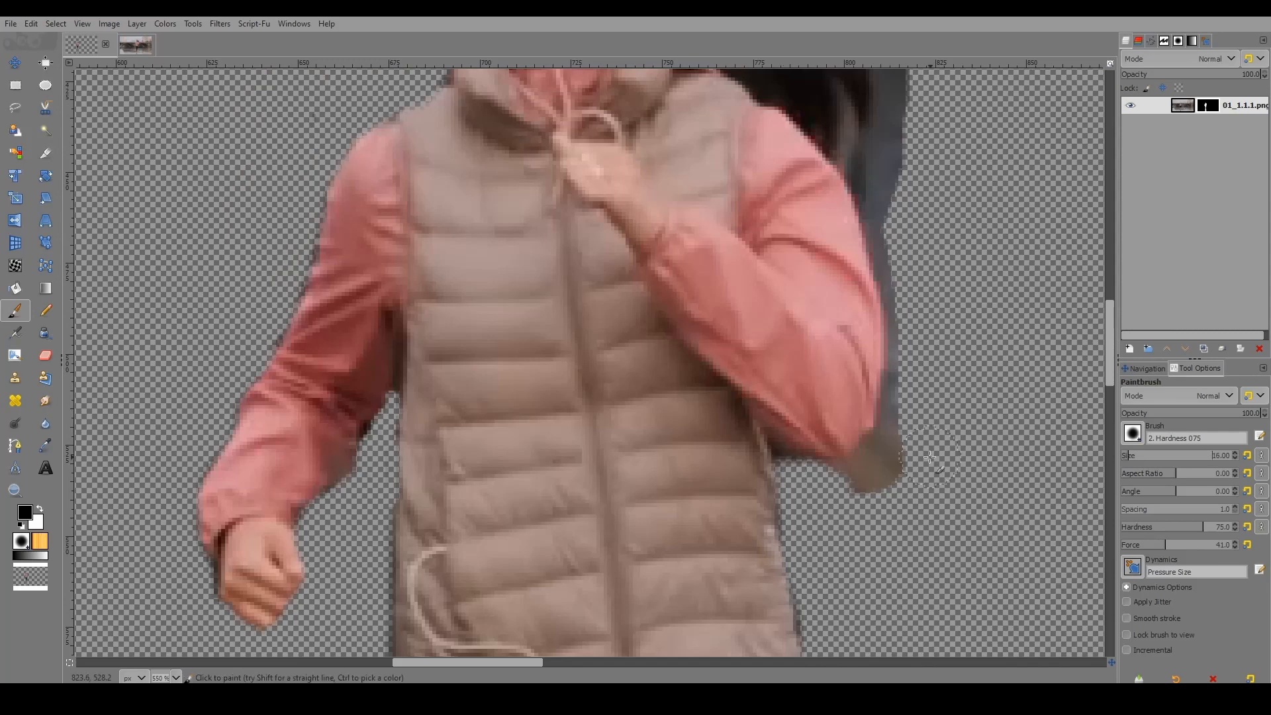
drag(929, 457, 841, 484)
scroll(861, 509, up, 2)
scroll(878, 317, up, 4)
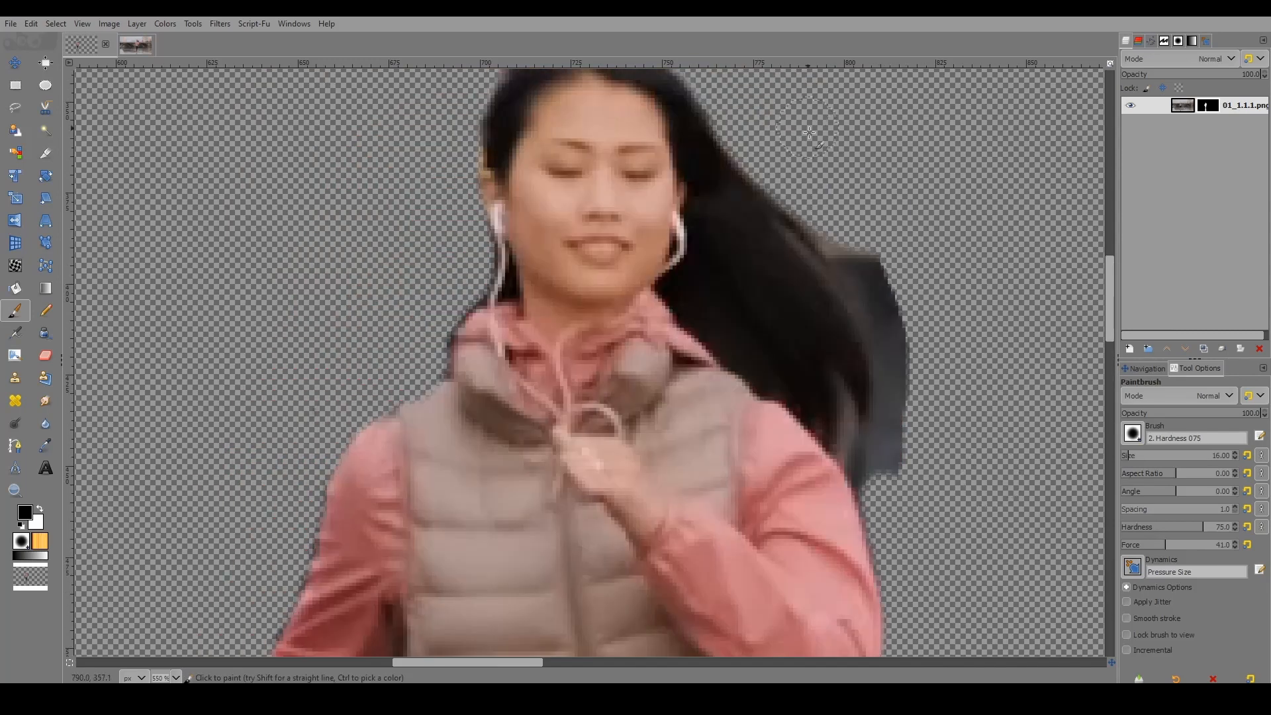
mouse_move(860, 278)
mouse_down()
mouse_move(894, 397)
mouse_move(881, 278)
mouse_move(874, 454)
mouse_up()
Shrink the brush and refine the mask around the tips of the flowing hair above the raised arm.
scroll(832, 427, down, 5)
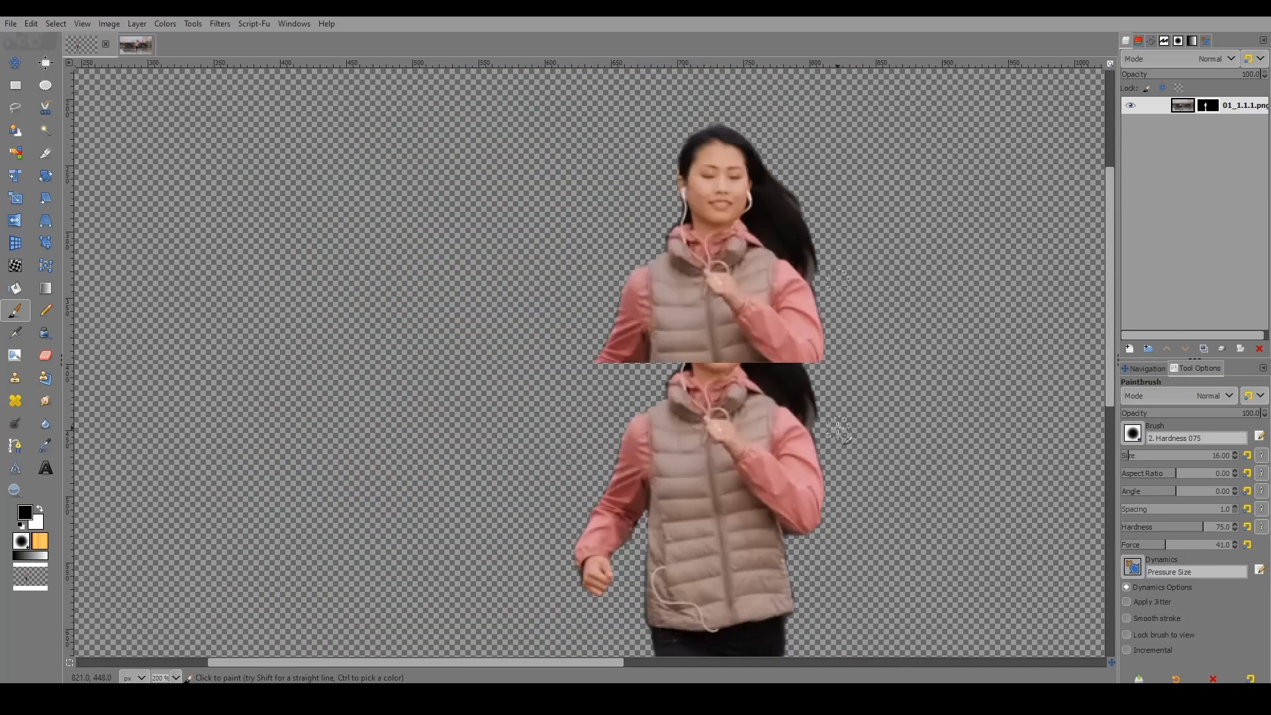
scroll(822, 252, up, 4)
key(bracketleft)
key(bracketleft)
key(bracketleft)
key(bracketleft)
key(bracketleft)
key(bracketleft)
key(bracketleft)
key(bracketleft)
key(bracketleft)
key(bracketleft)
key(bracketleft)
key(bracketleft)
key(bracketleft)
key(bracketleft)
drag(783, 256, 800, 321)
Set the brush size to 13 and clear the pavement strip between the front shoe and the top of the reflection.
click(1127, 455)
scroll(668, 444, down, 4)
scroll(616, 527, down, 10)
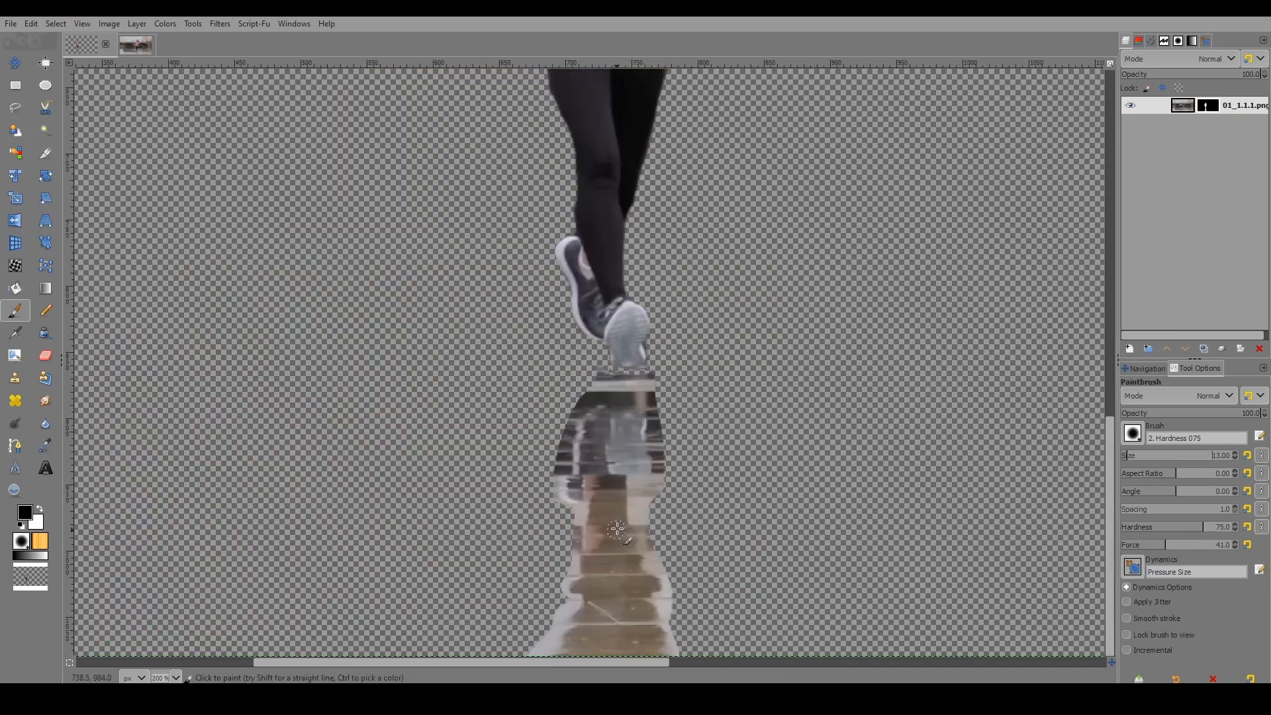
scroll(624, 441, up, 2)
mouse_move(577, 310)
mouse_down()
mouse_move(551, 331)
mouse_move(610, 361)
mouse_move(559, 362)
mouse_move(555, 338)
mouse_move(550, 386)
mouse_move(516, 427)
mouse_up()
Paint out the pavement on both sides of the reflected shoes and legs.
scroll(516, 426, down, 2)
scroll(509, 487, up, 2)
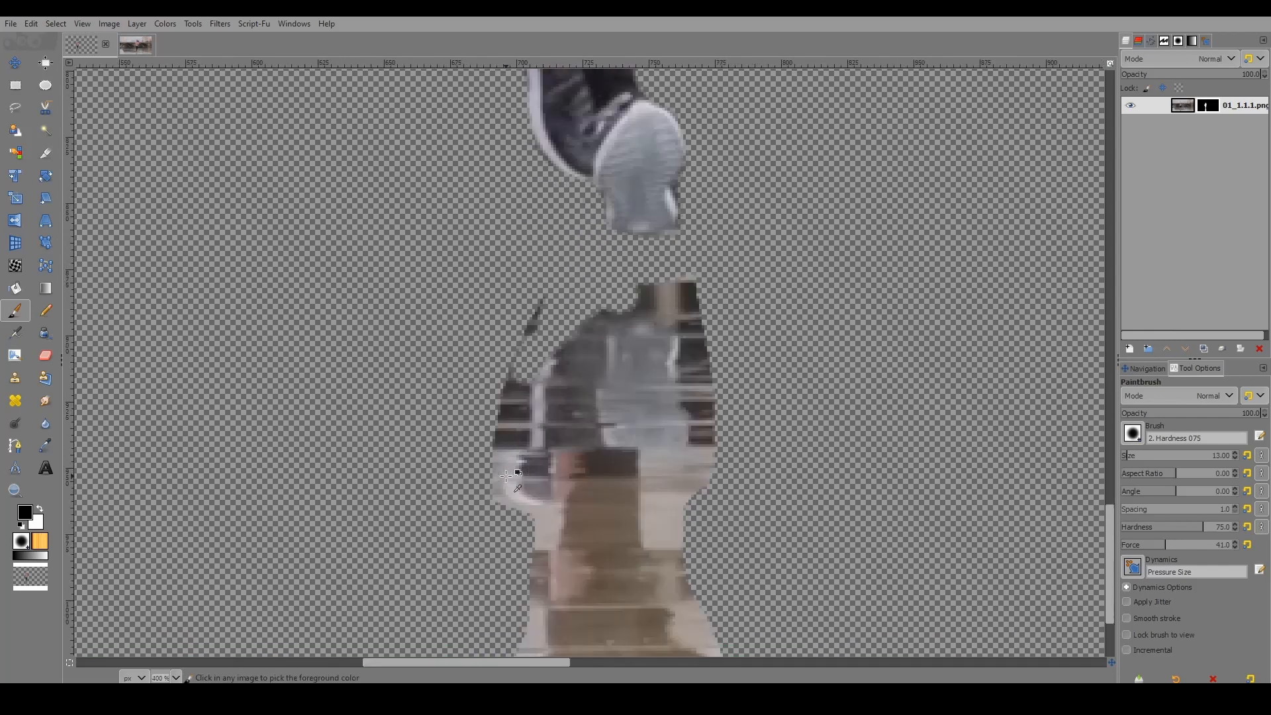
mouse_move(531, 306)
mouse_down()
mouse_move(507, 390)
mouse_move(505, 515)
mouse_move(535, 656)
mouse_up()
mouse_move(629, 298)
mouse_down()
mouse_move(699, 247)
mouse_move(691, 332)
mouse_move(703, 401)
mouse_move(690, 473)
mouse_move(656, 535)
mouse_move(708, 470)
mouse_move(688, 496)
mouse_up()
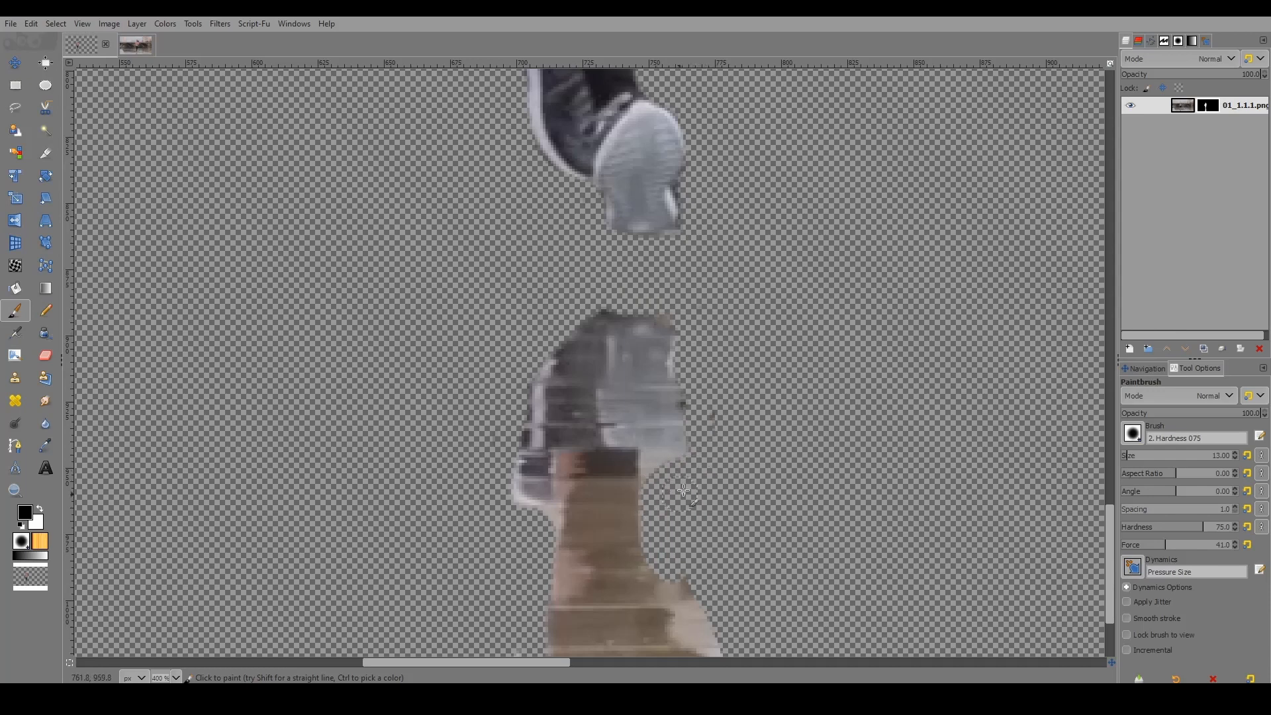
Trim the pavement from both sides of the reflection's lower part down to the image's bottom edge.
scroll(691, 414, down, 3)
drag(691, 414, 703, 500)
scroll(513, 520, down, 1)
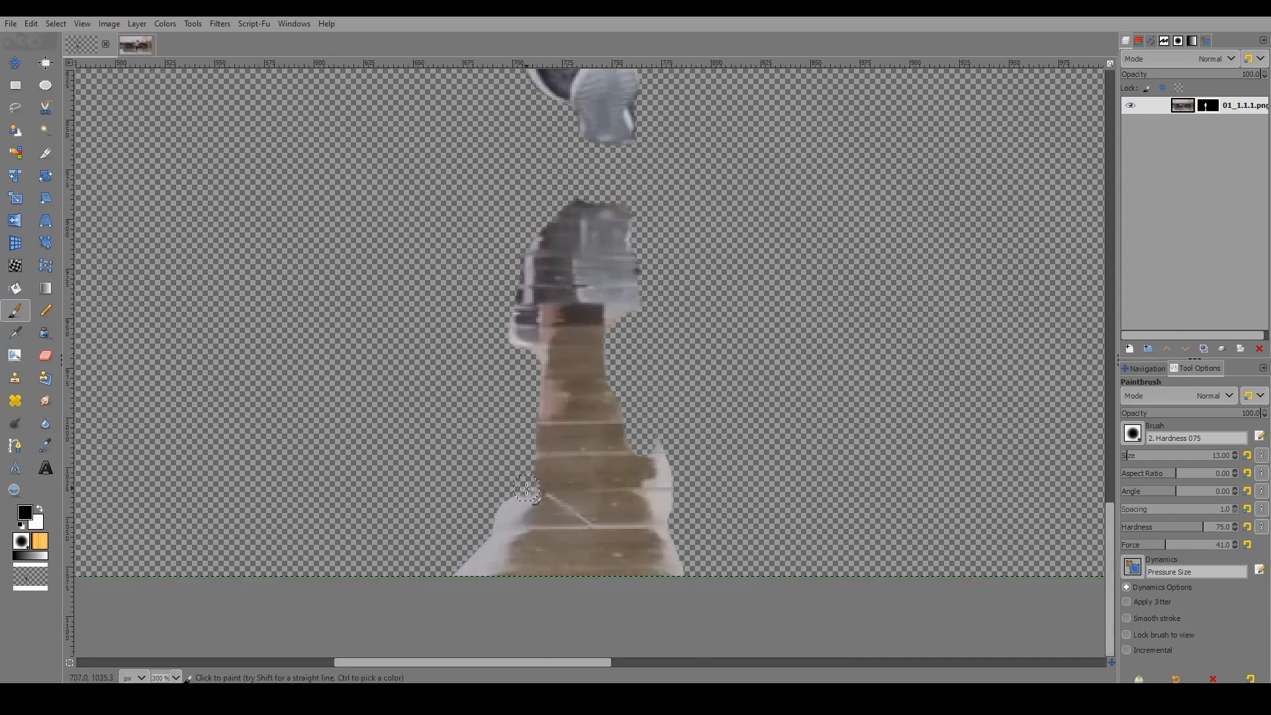
drag(526, 490, 470, 568)
mouse_move(662, 458)
mouse_down()
mouse_move(651, 488)
mouse_move(675, 582)
mouse_move(669, 504)
mouse_up()
scroll(714, 333, down, 3)
key(ctrl+shift+j)
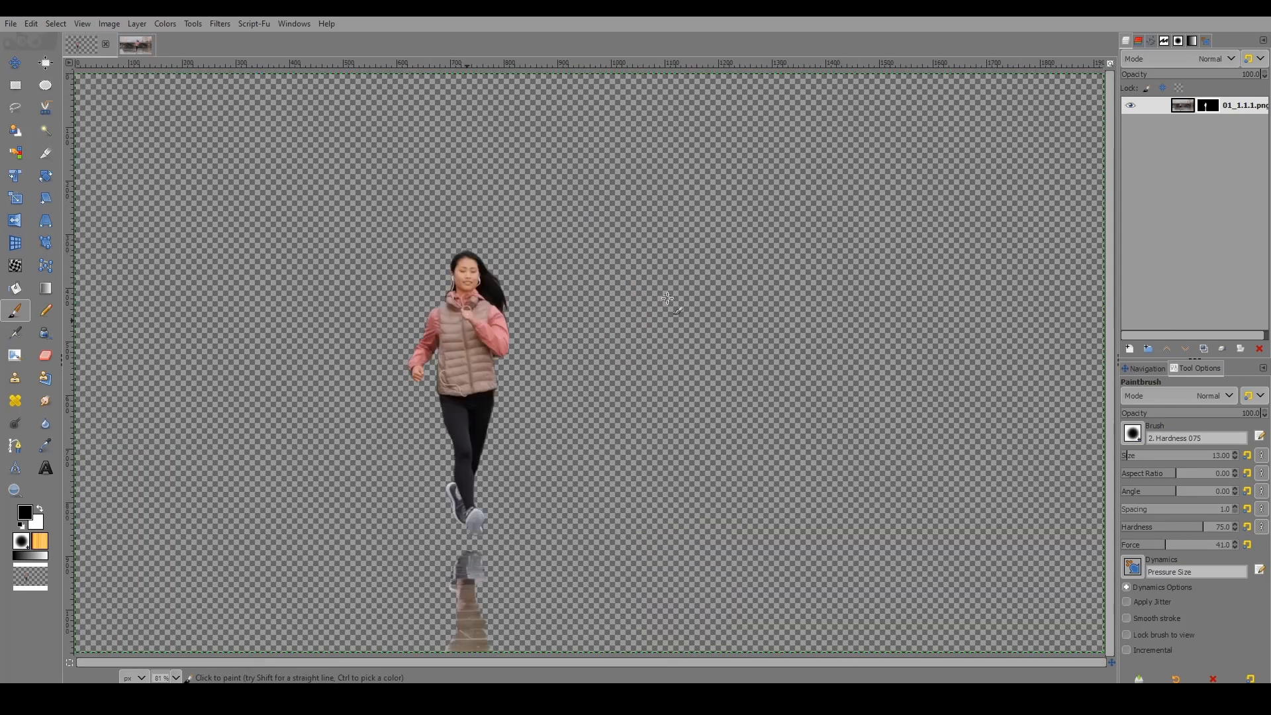
Export the cut-out as freeze frame01.png on Local Disk (D:) and switch to the second image.
click(11, 24)
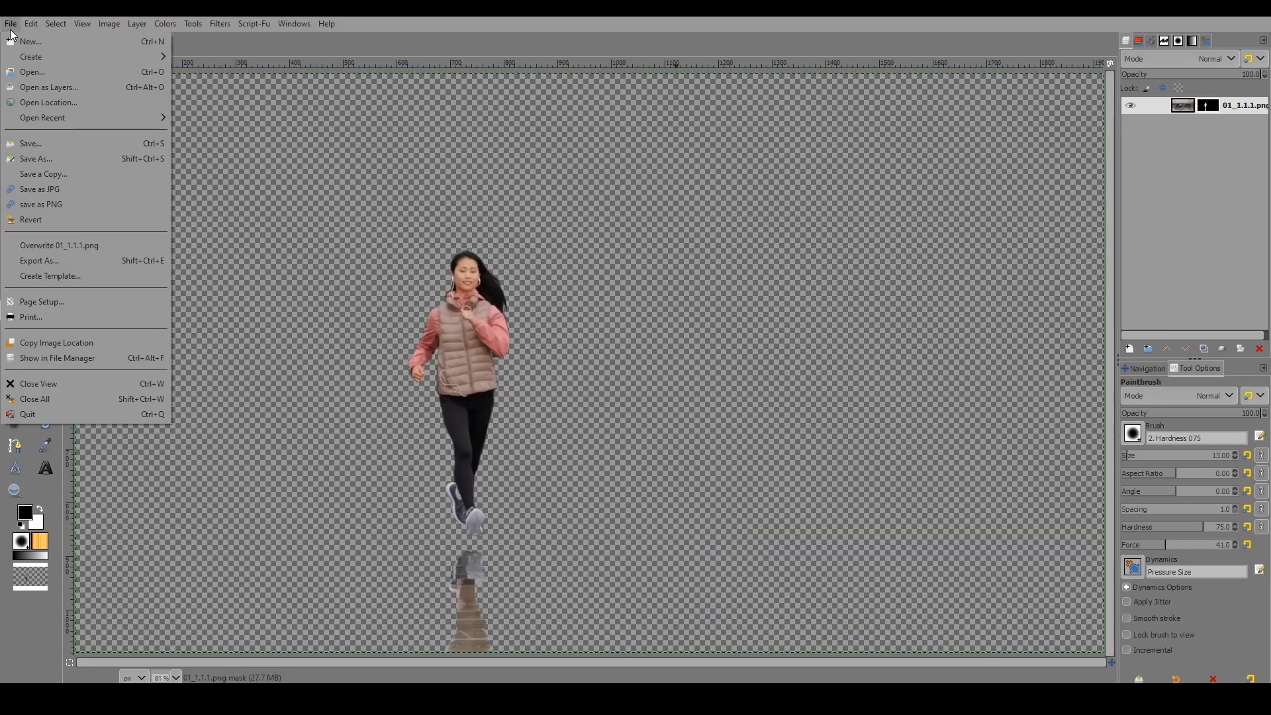
click(45, 262)
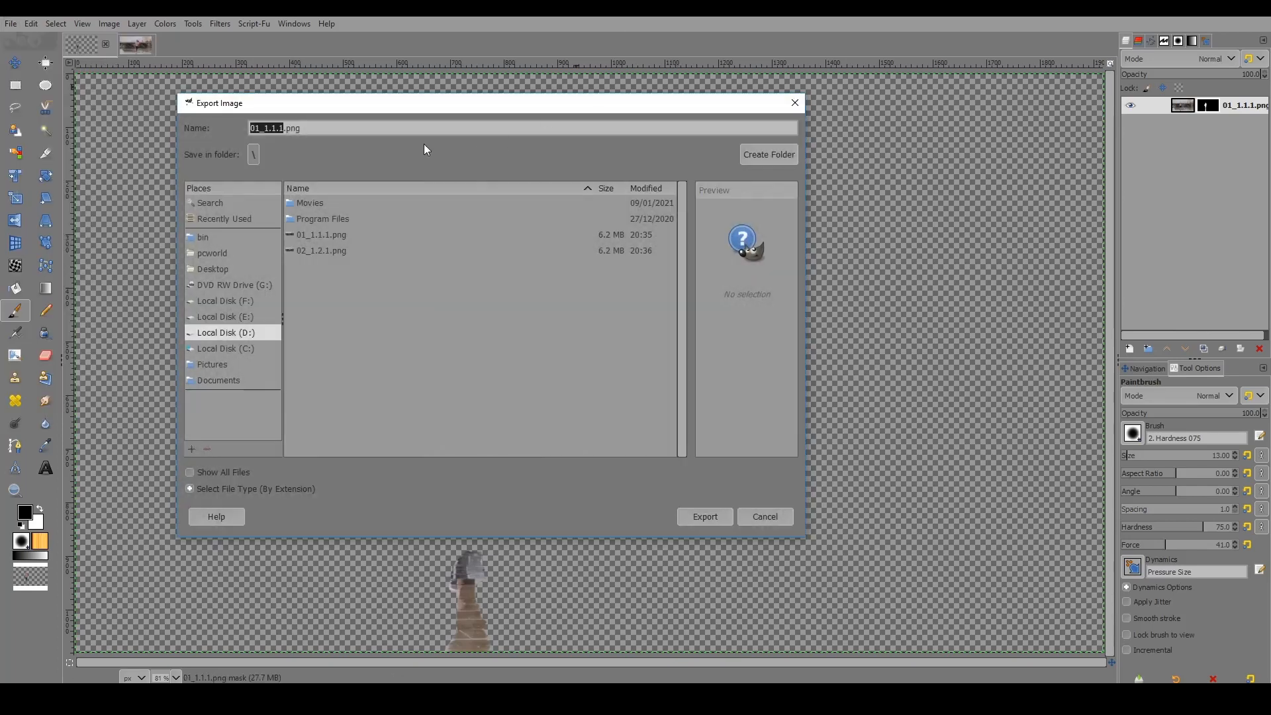
drag(317, 129, 37, 128)
key(Return)
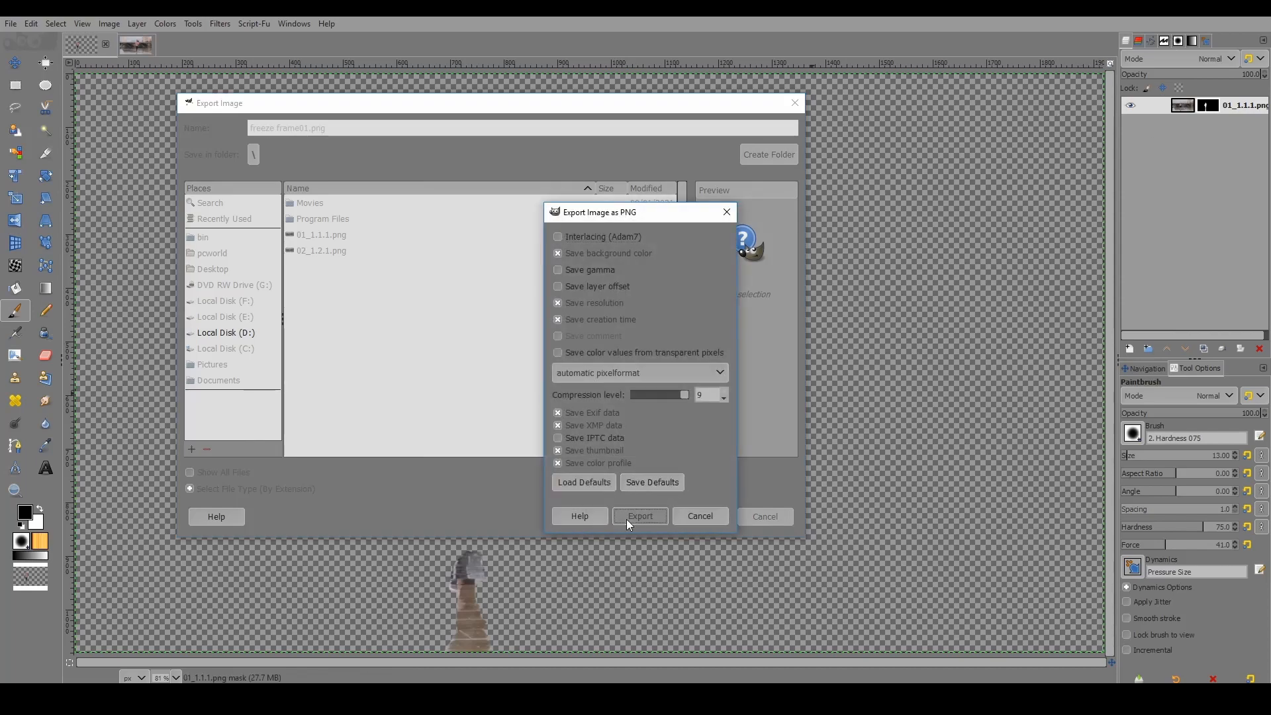
click(626, 519)
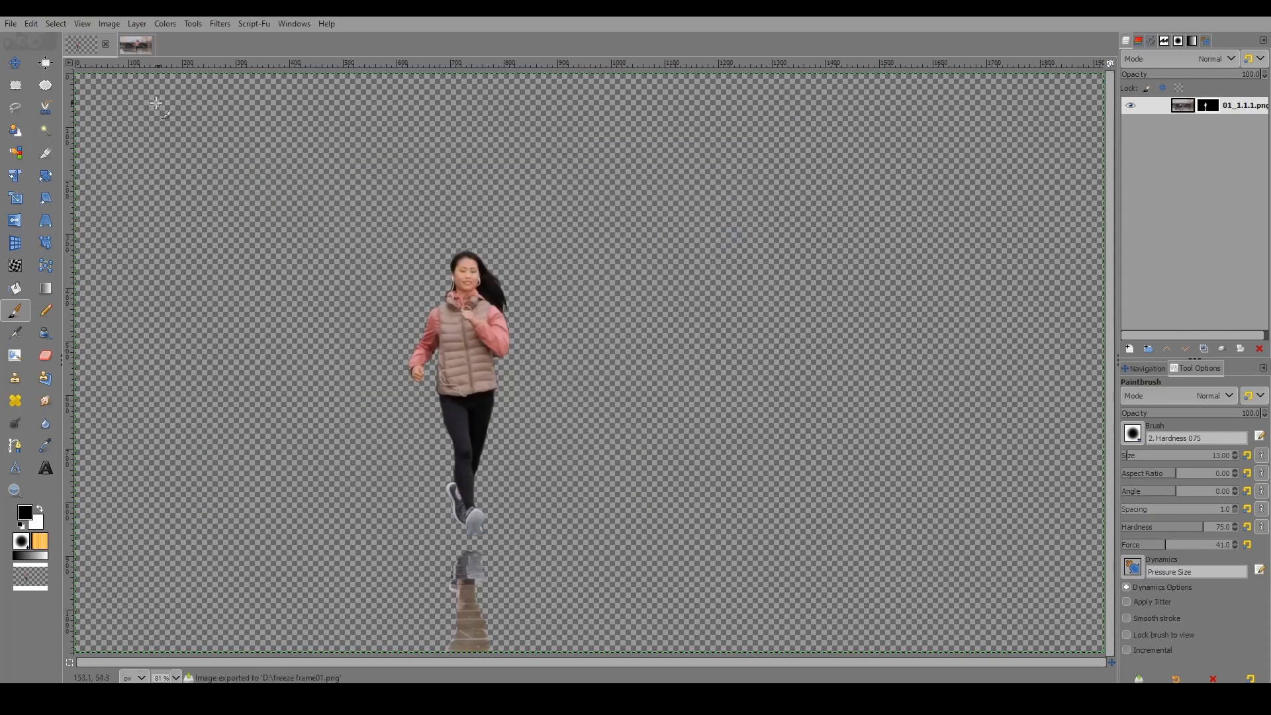
click(142, 48)
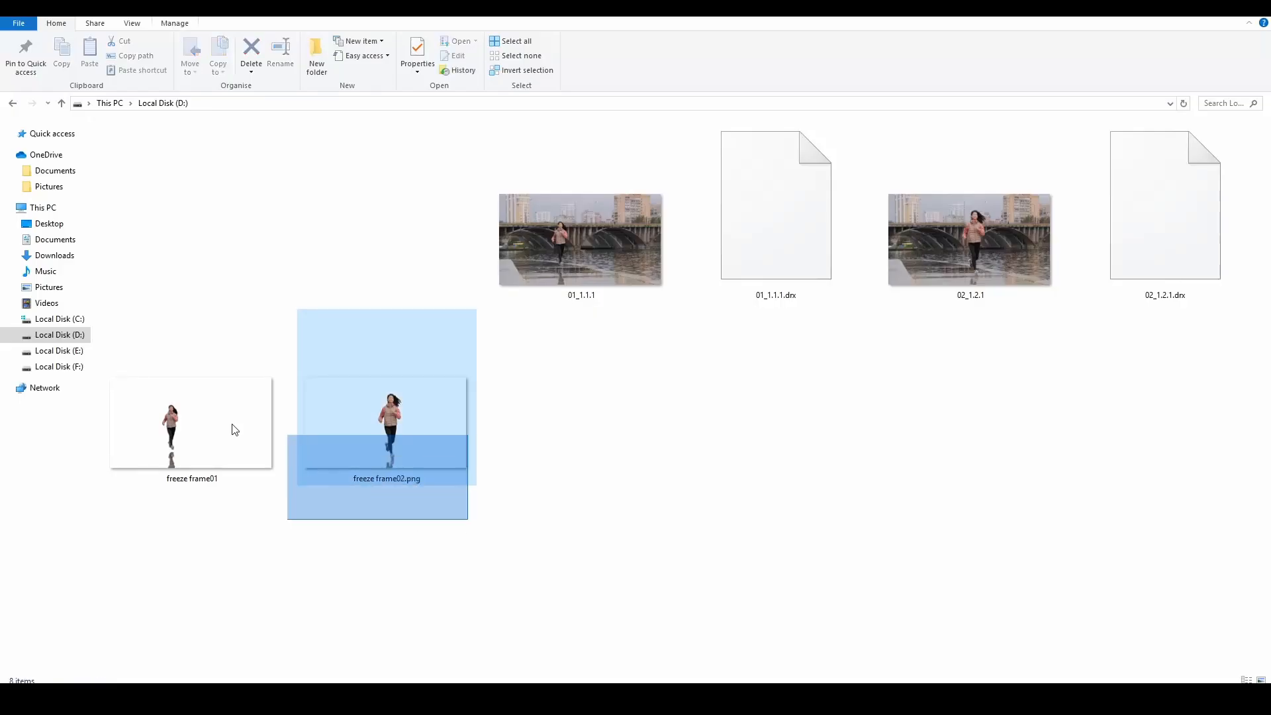
Select freeze frame01 and freeze frame02.png in File Explorer and import both into the DaVinci Resolve media pool.
drag(232, 429, 225, 430)
click(687, 541)
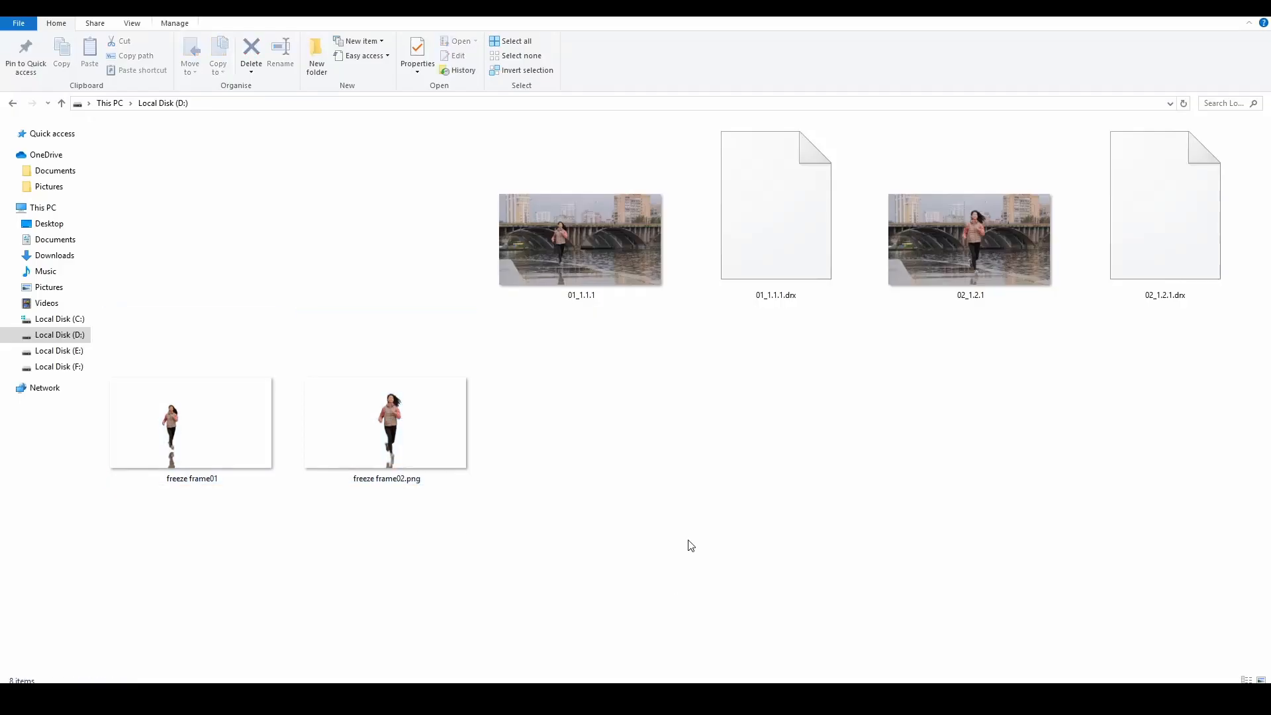
drag(675, 540, 197, 323)
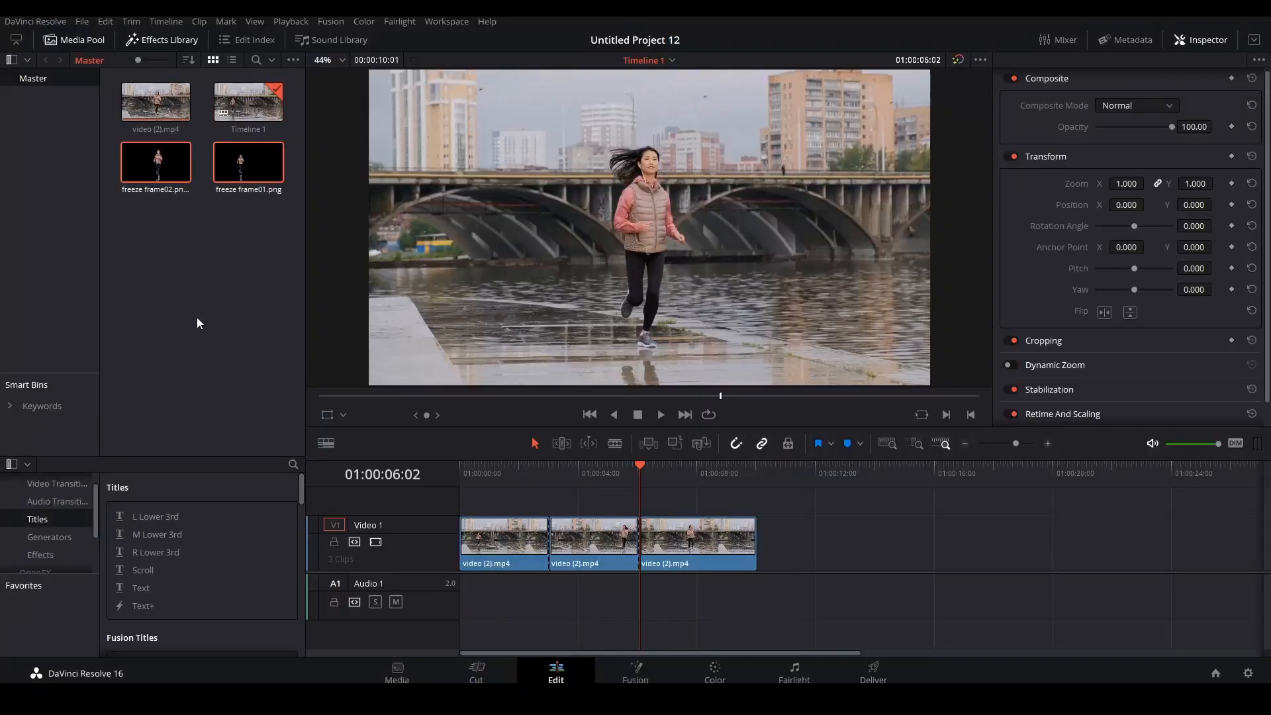
click(205, 339)
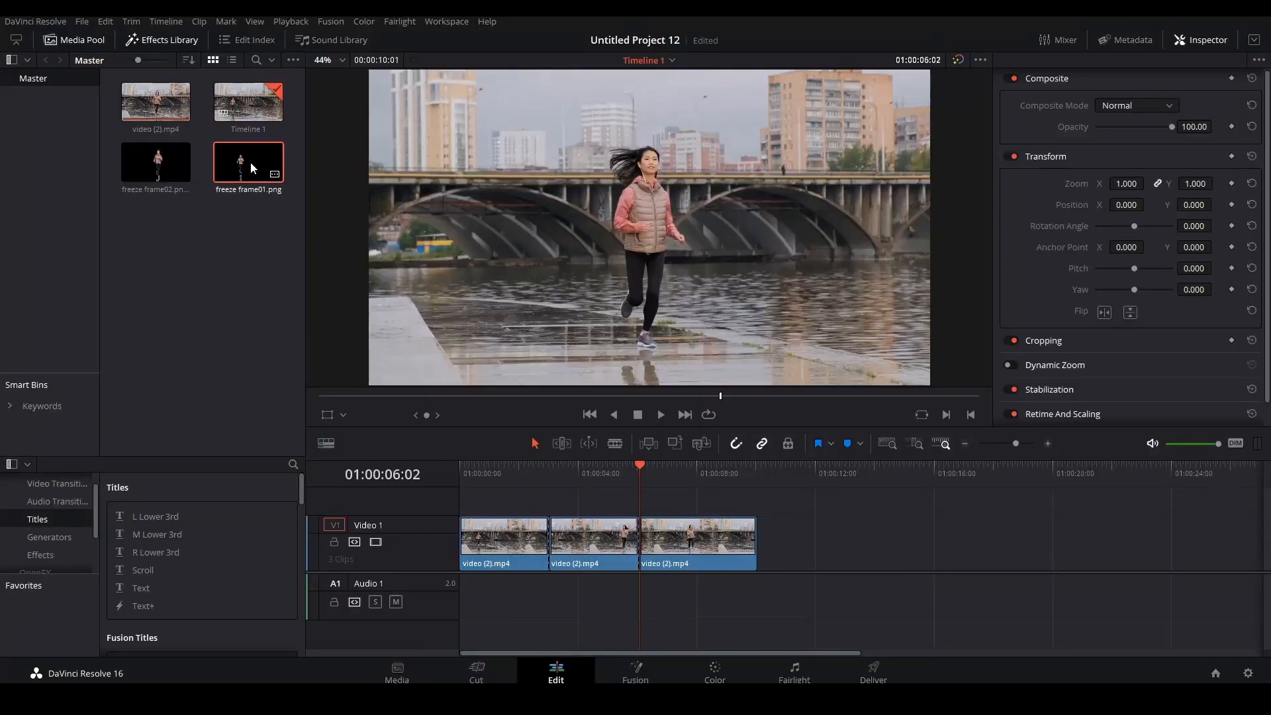
Place freeze frame01.png on a new video track above the footage, spanning from the timeline start to the first cut.
double_click(246, 166)
drag(251, 185, 539, 507)
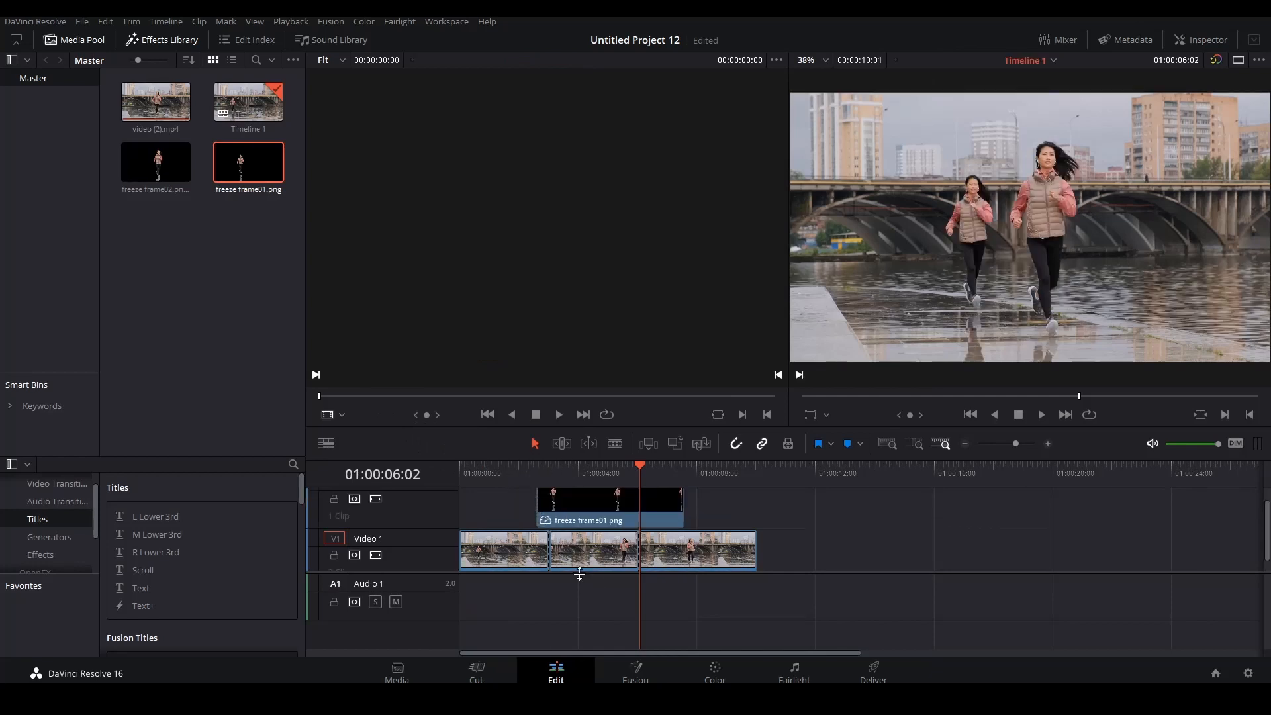
scroll(579, 580, up, 2)
click(1213, 46)
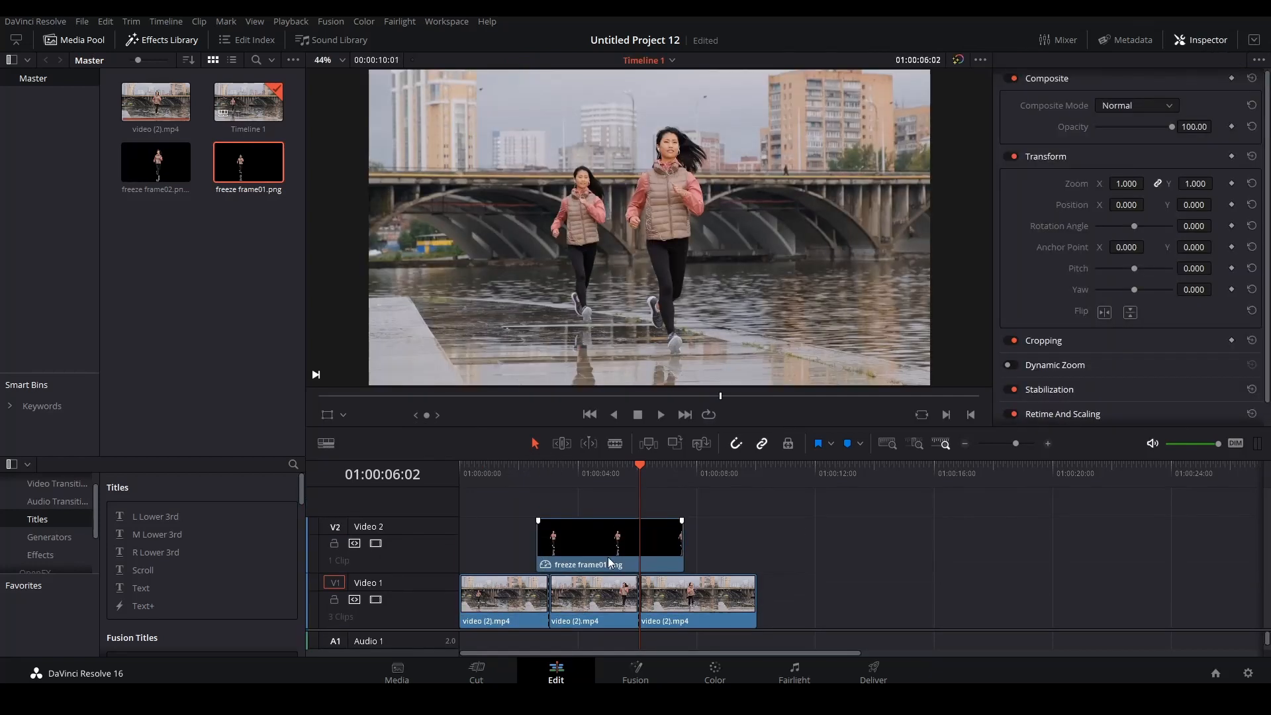
drag(679, 543, 540, 553)
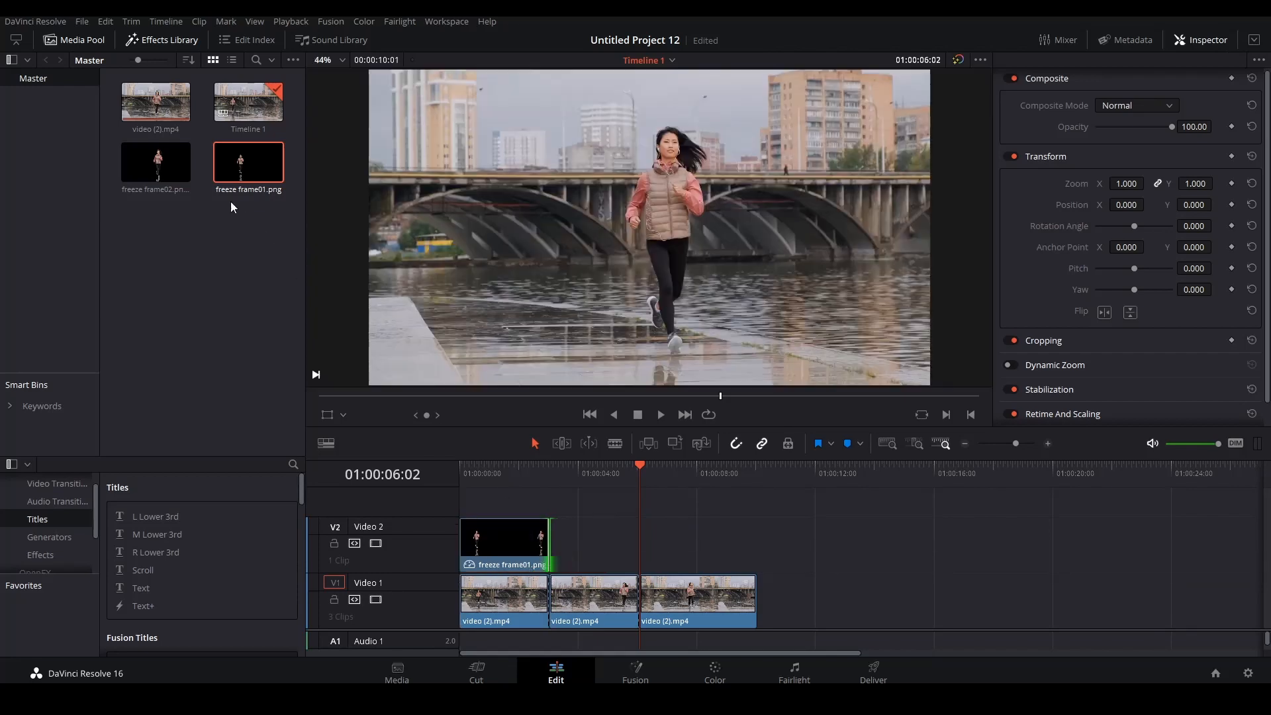
Add freeze frame02.png on a third video track from the timeline start, extend it to the second cut, and return the playhead to the beginning.
double_click(169, 193)
drag(170, 193, 483, 506)
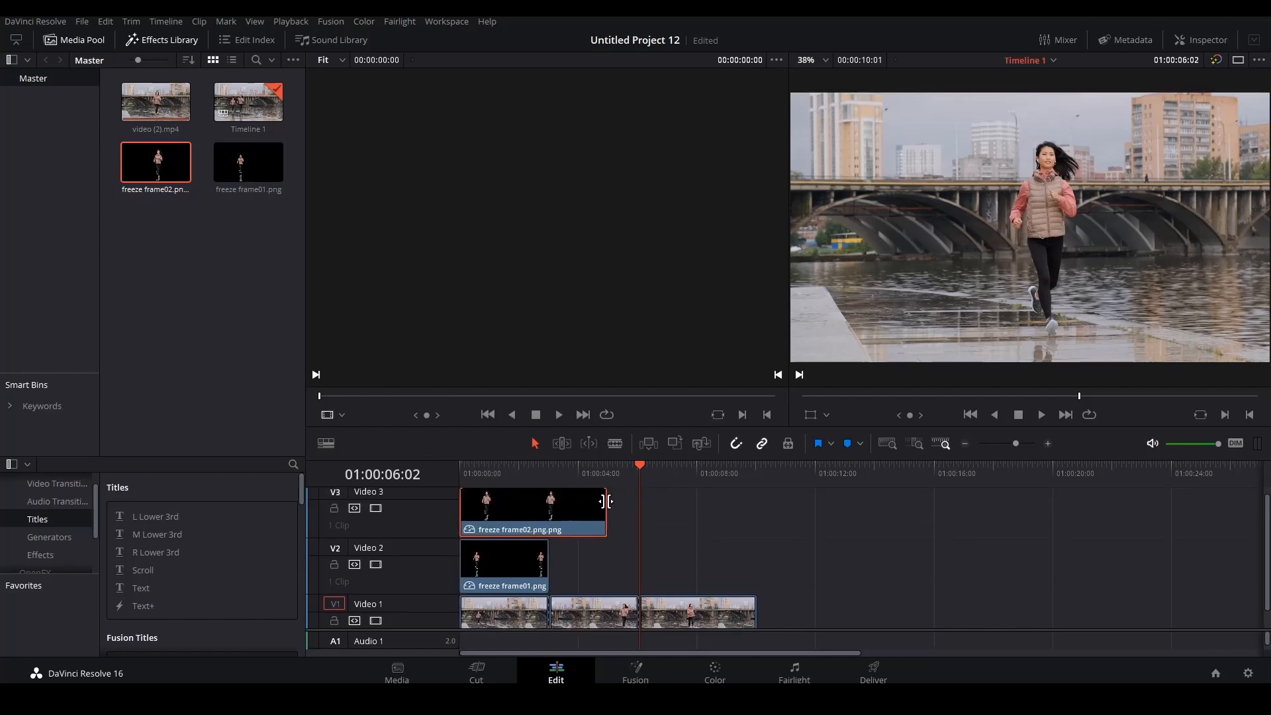
drag(639, 469, 732, 474)
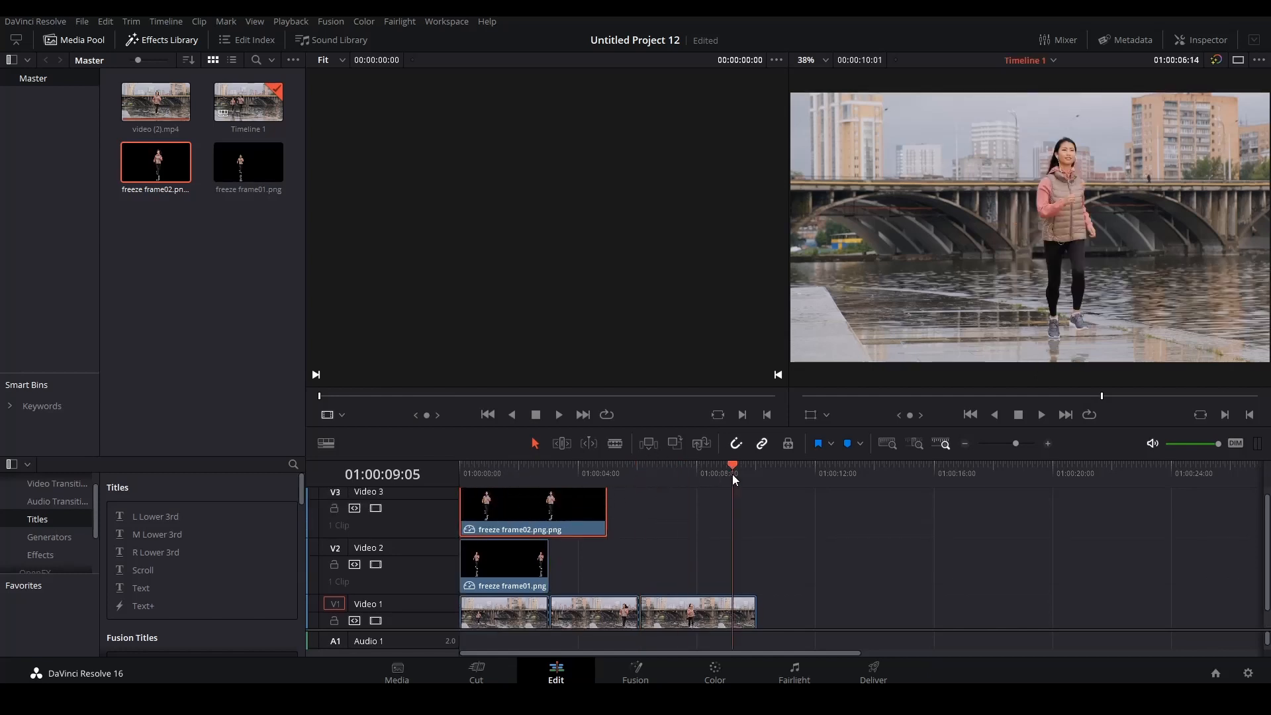
drag(606, 502, 331, 470)
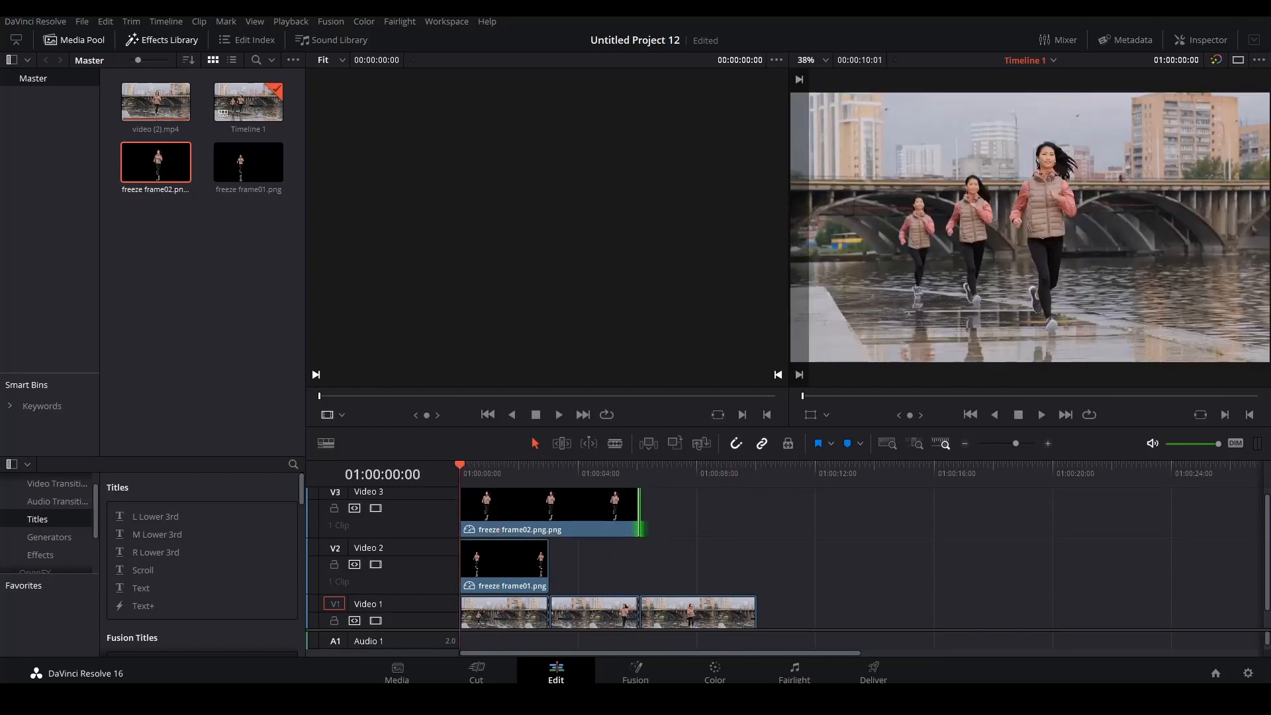
Play the timeline from the beginning in the single viewer to preview the freeze-frame clones.
click(1190, 43)
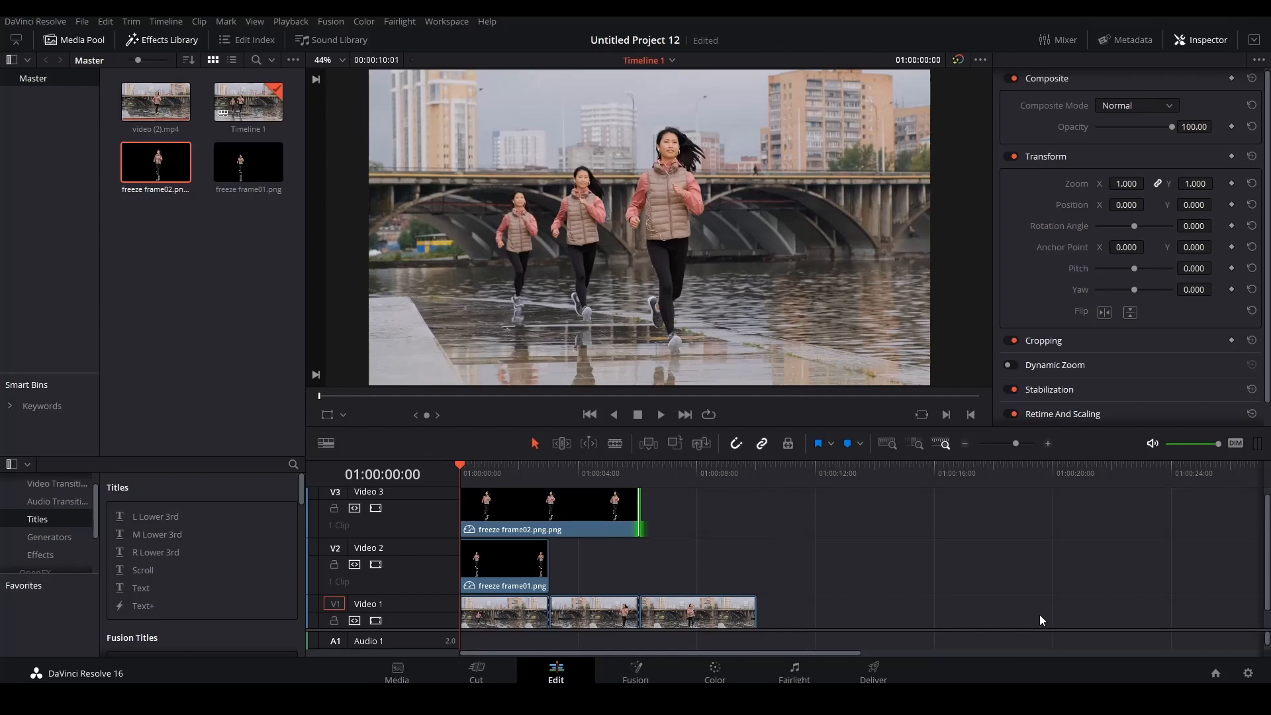
key(space)
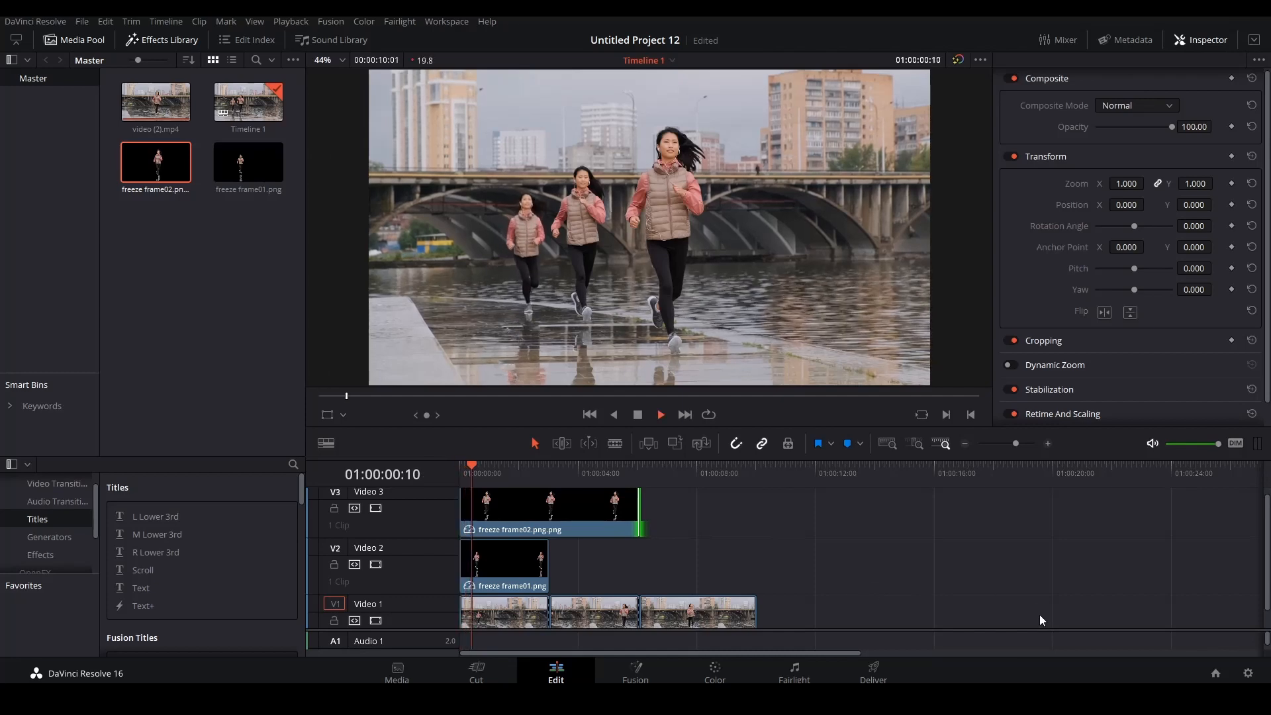